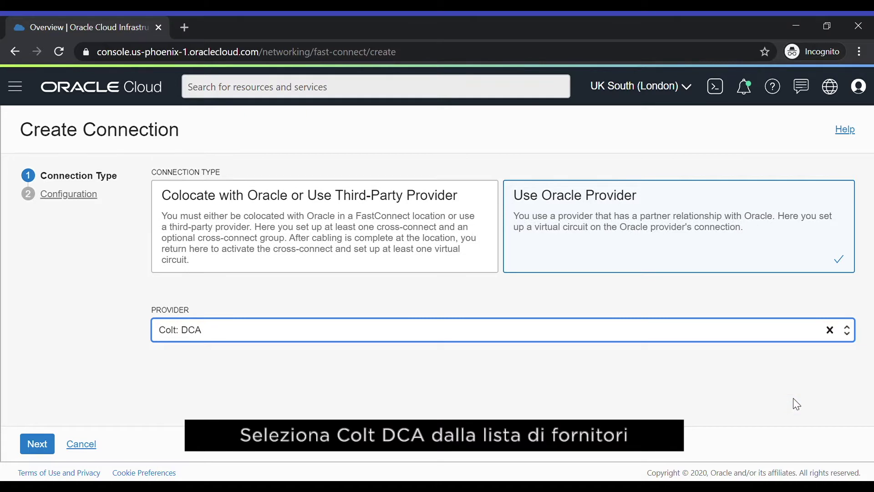
# - Continue to the connection's configuration, name it Colt Demo and choose the Colt Demo dynamic routing gateway
pyautogui.click(37, 444)
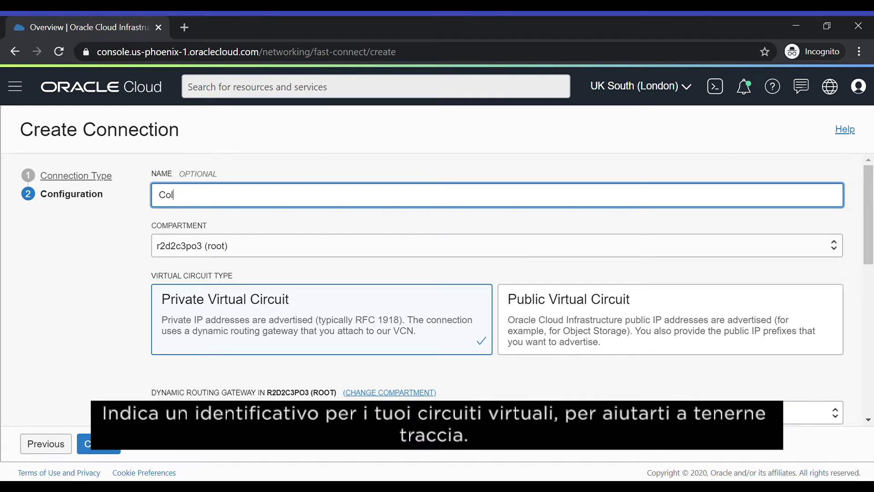
pyautogui.write('Colt Demo')
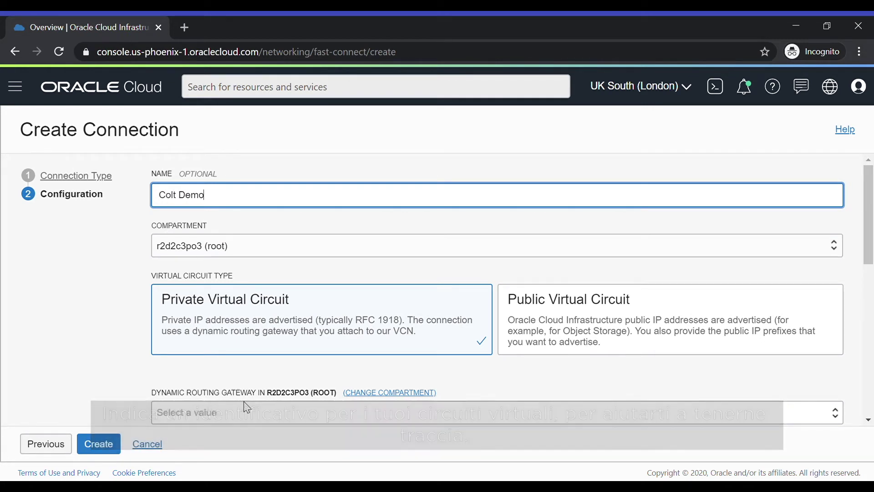
pyautogui.click(90, 378)
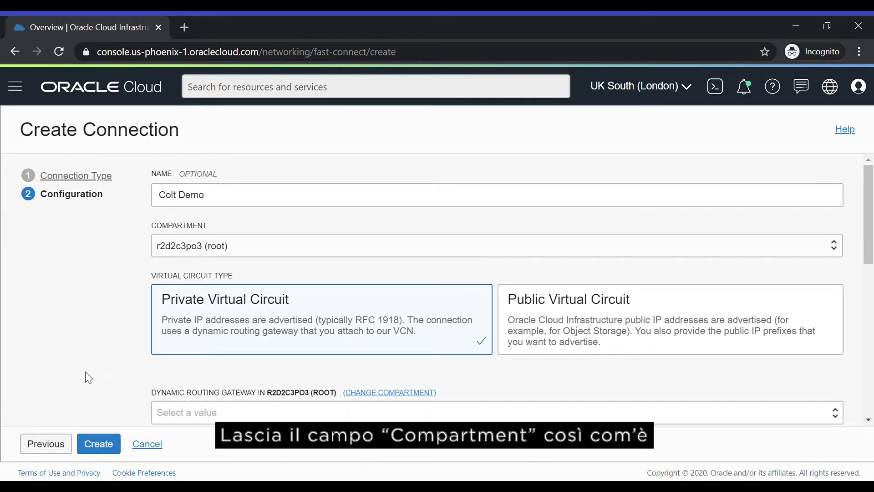
pyautogui.click(836, 413)
pyautogui.click(719, 375)
# - Set the provisioned bandwidth of the virtual circuit to 1 Gbps
pyautogui.moveTo(869, 251); pyautogui.dragTo(869, 292)
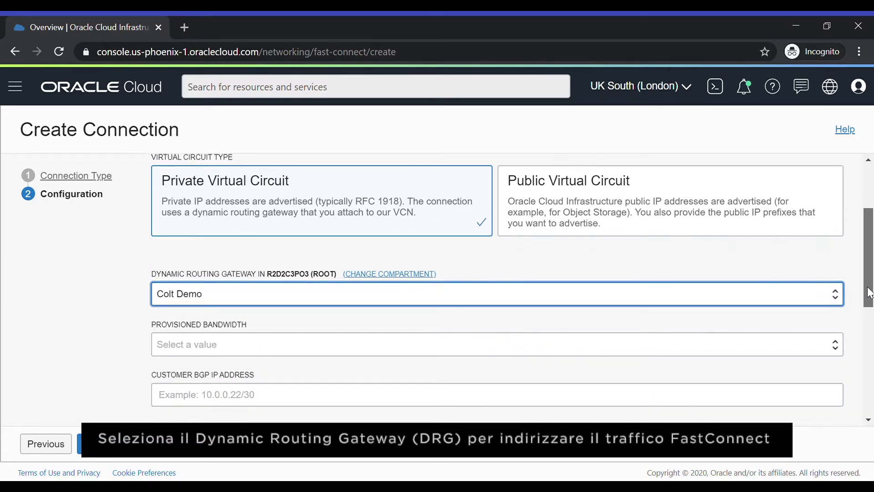
pyautogui.scroll(-3, 840, 254)
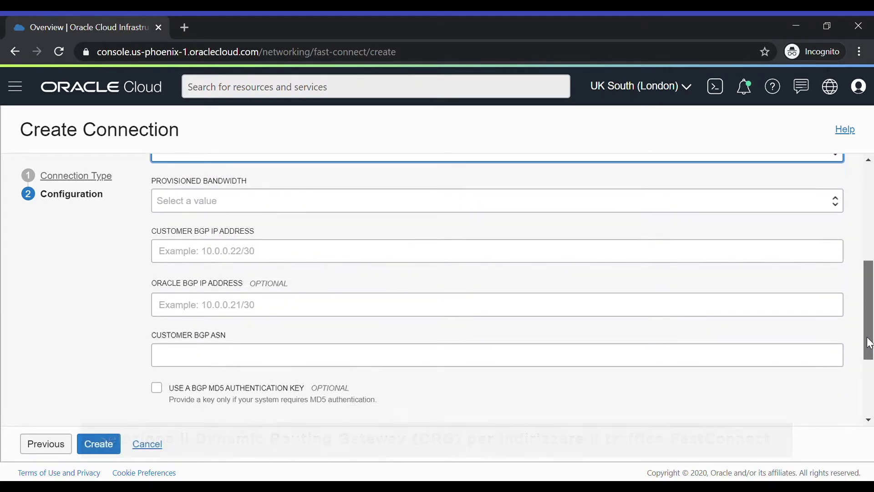
pyautogui.click(836, 207)
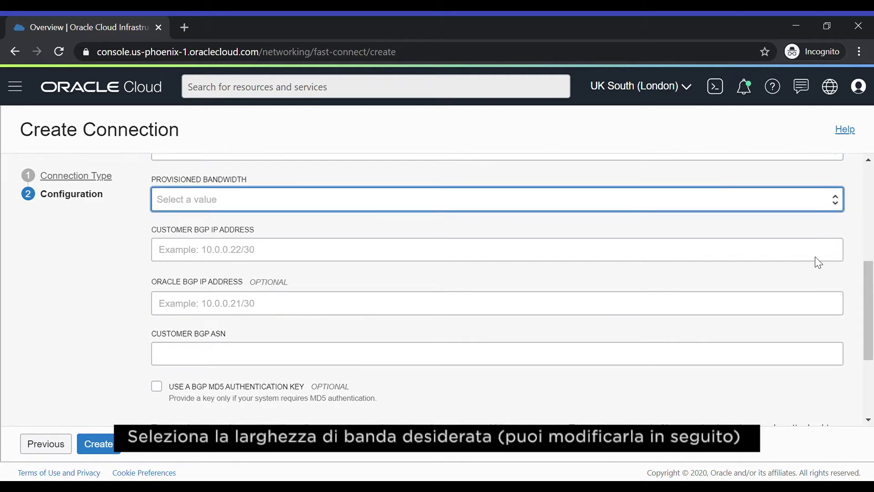
pyautogui.press('Down')
# - Fill in the BGP details with customer IP 10.0.0.22/30, Oracle IP 10.0.0.21/30 and customer ASN 65000
pyautogui.click(779, 260)
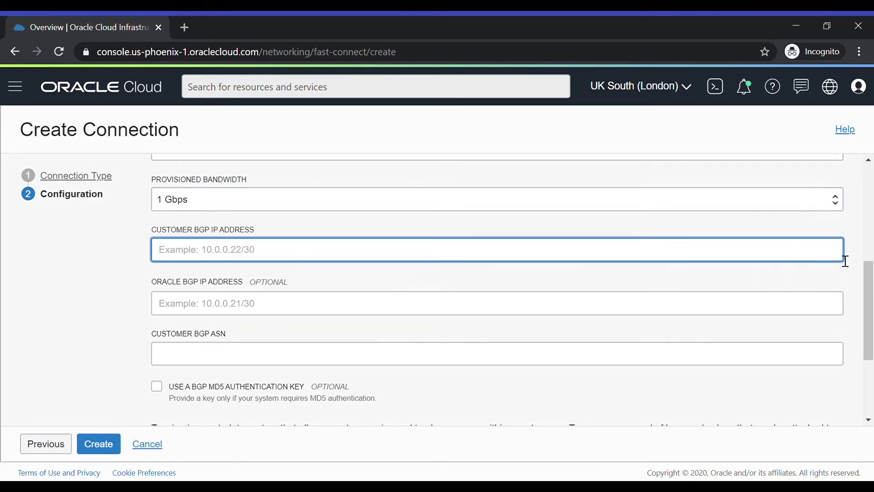
pyautogui.write('10.0.')
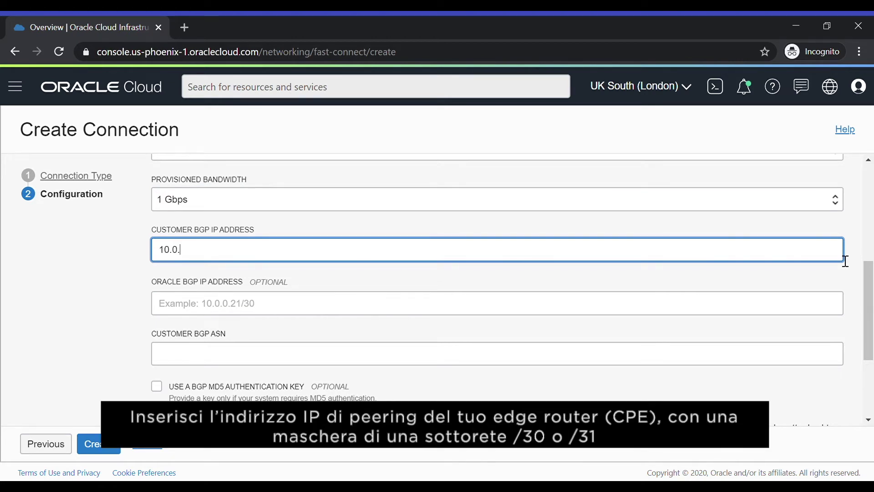
pyautogui.write('0.22/30')
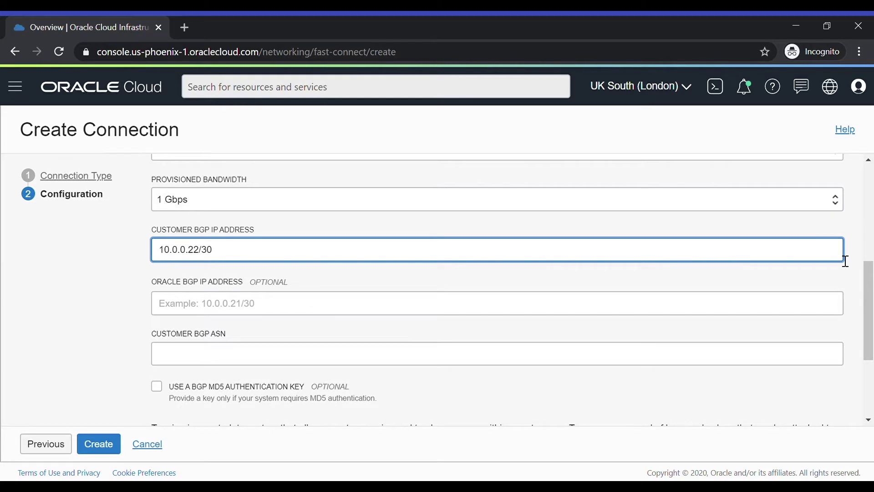
pyautogui.click(765, 313)
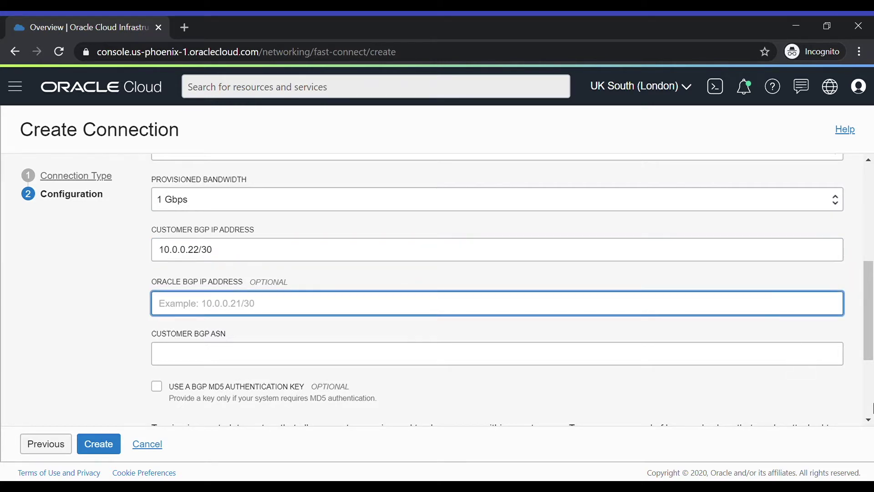
pyautogui.write('10.0.0')
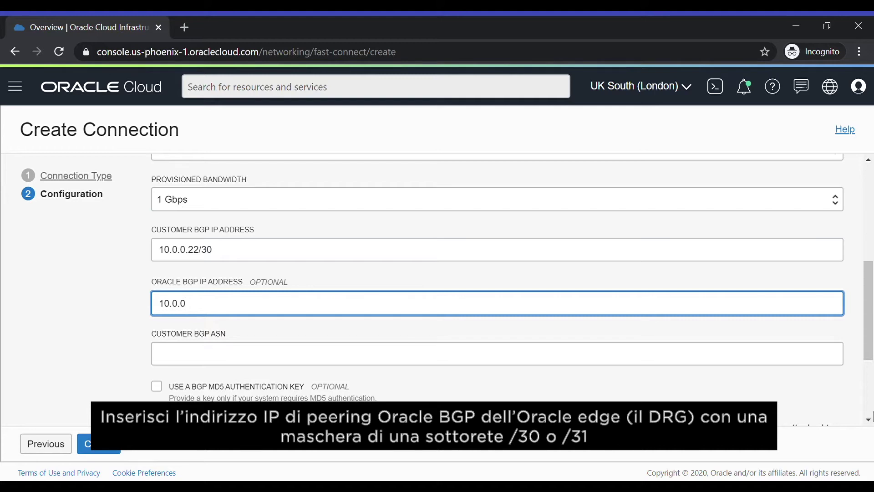
pyautogui.write('.21/30')
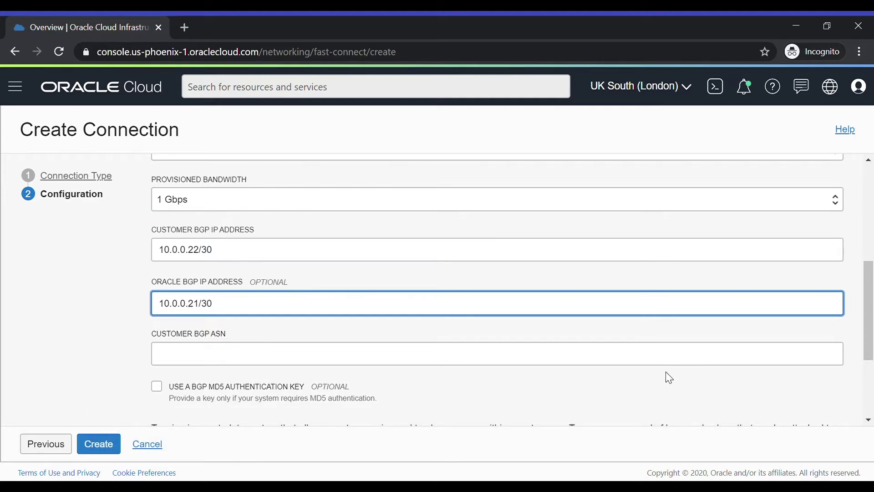
pyautogui.click(673, 362)
pyautogui.write('65000')
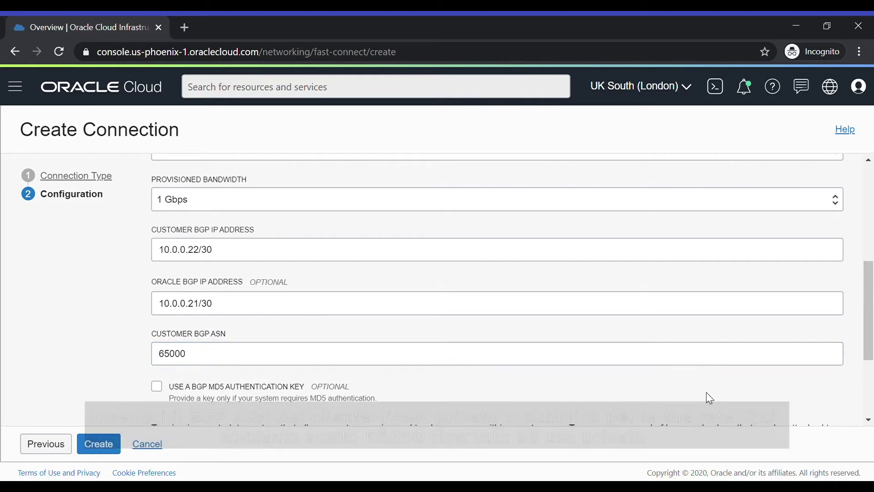
# - Enable the optional BGP MD5 authentication, enter the authentication key and create the connection
pyautogui.scroll(-3, 709, 396)
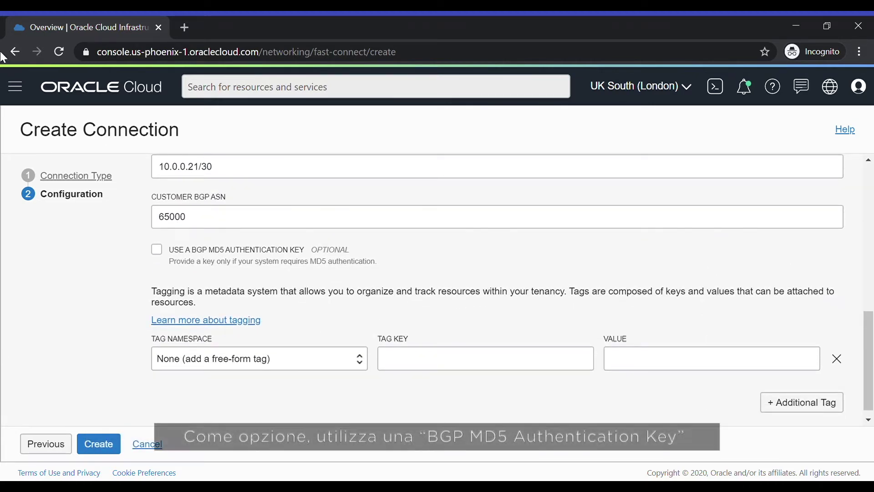
pyautogui.click(160, 253)
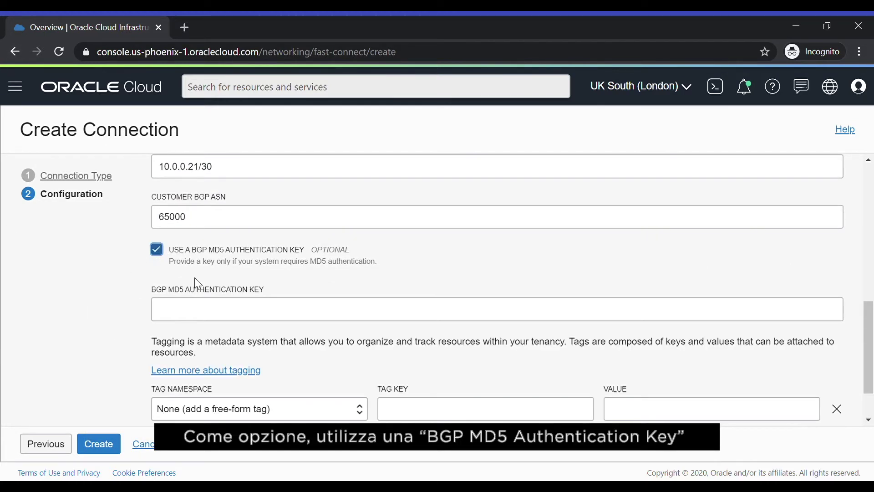
pyautogui.click(207, 316)
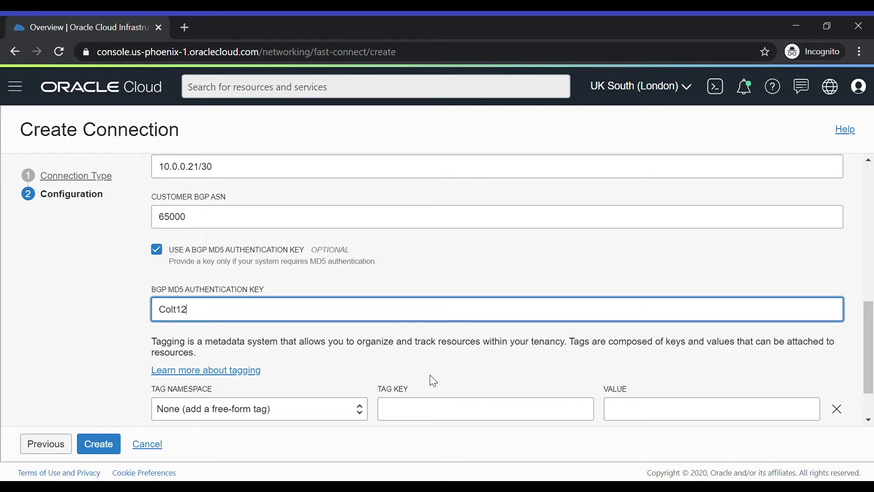
pyautogui.click(462, 266)
pyautogui.scroll(-2, 465, 268)
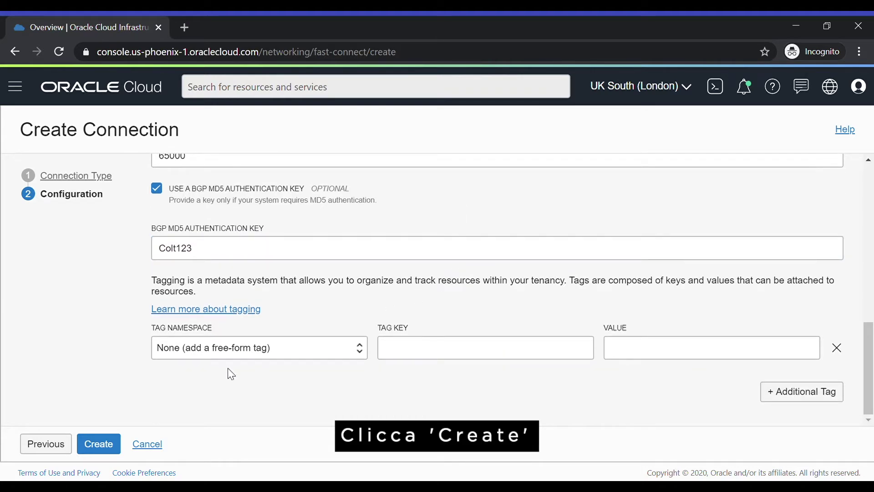
pyautogui.click(109, 445)
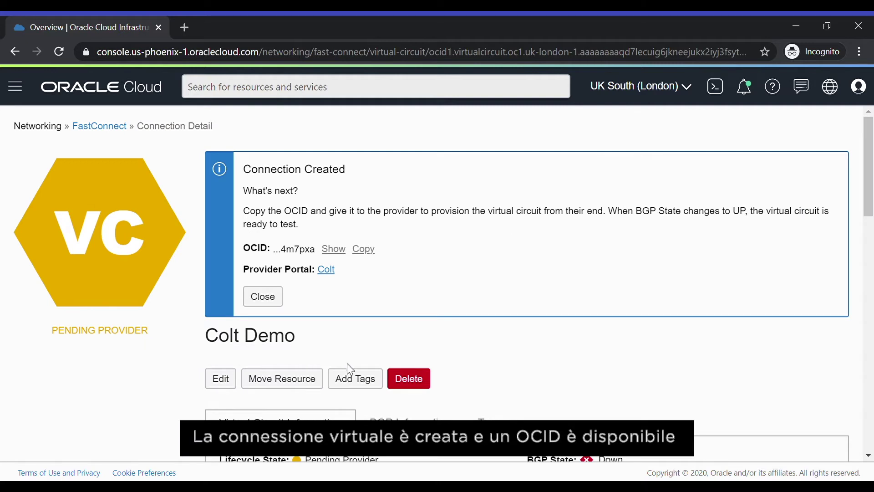
# - Reveal and copy the full OCID from the connection creation notice, and dismiss the notice
pyautogui.scroll(-2, 523, 347)
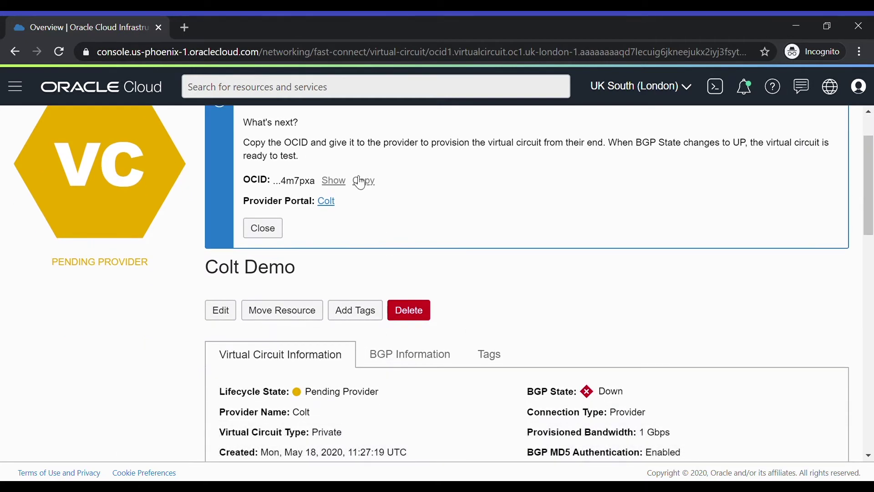
pyautogui.click(332, 181)
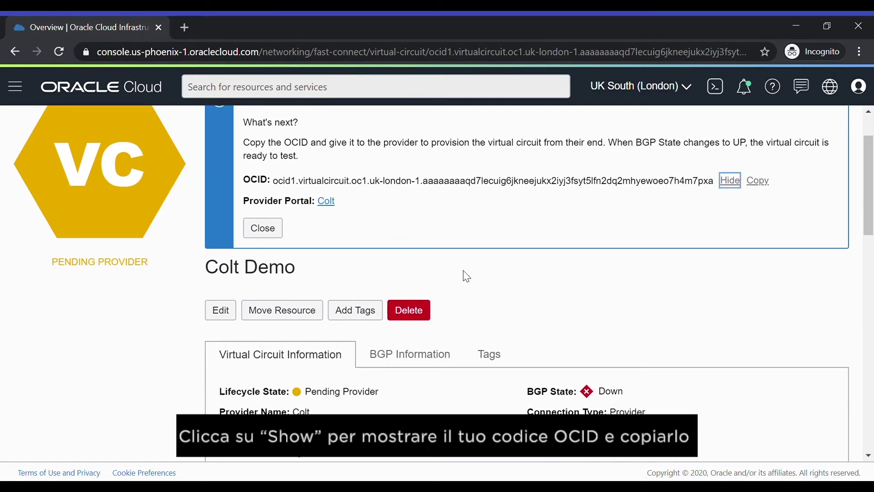
pyautogui.click(760, 184)
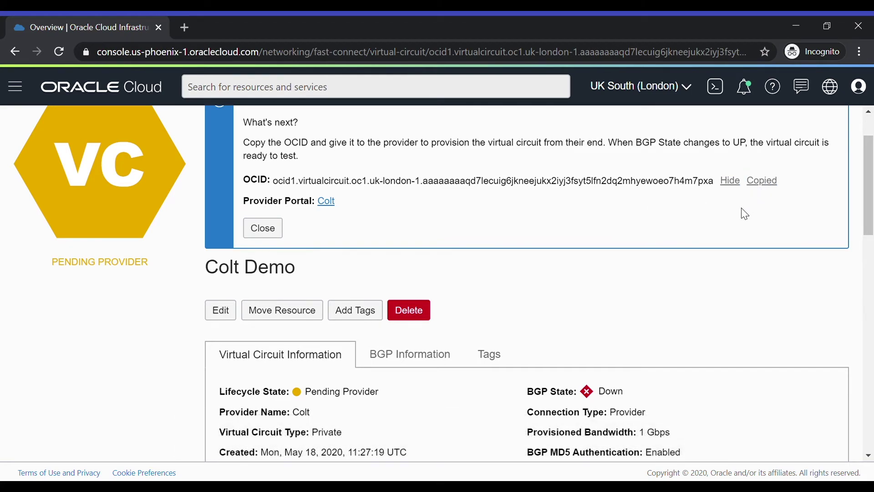
pyautogui.click(271, 232)
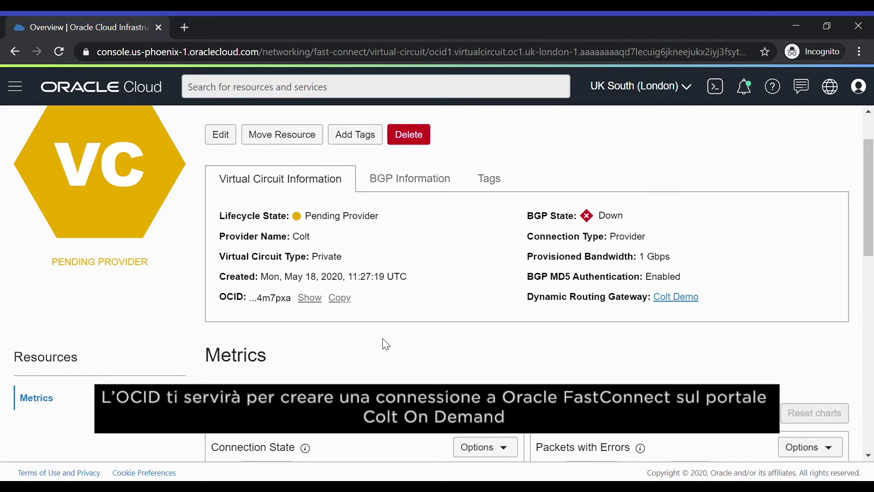
# - Show and copy the OCID in the virtual circuit information, and review the circuit's BGP information
pyautogui.click(309, 297)
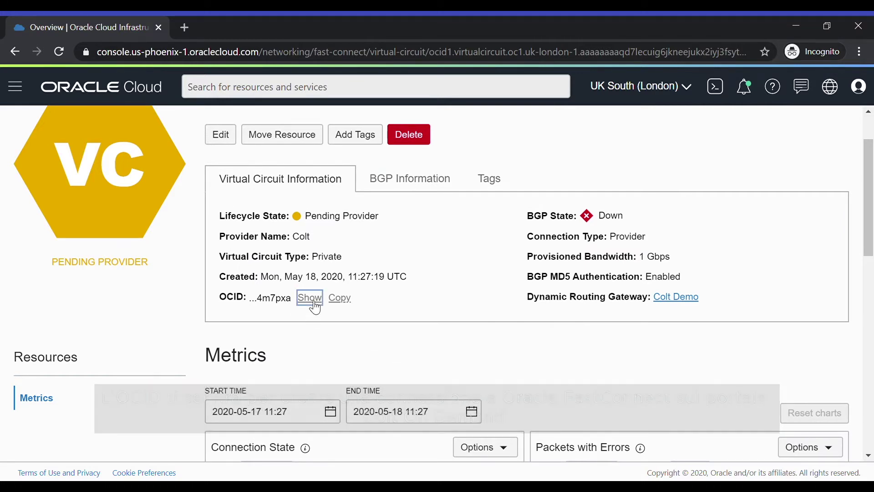
pyautogui.click(471, 312)
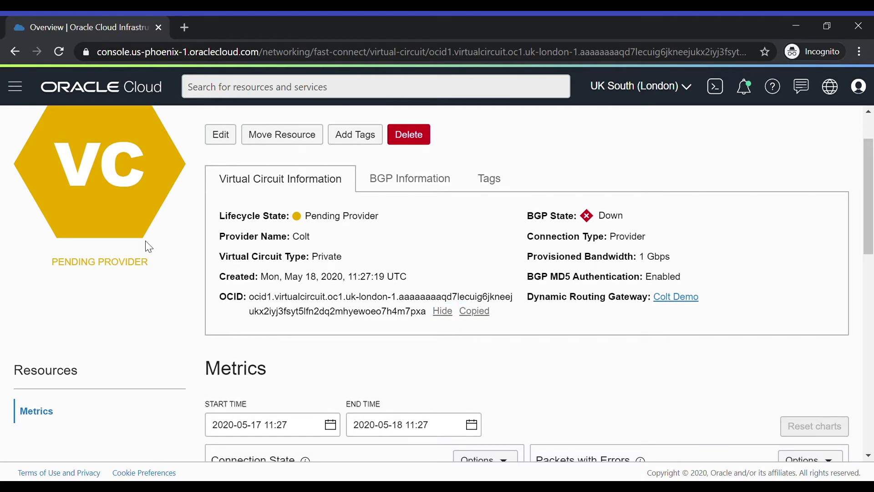
pyautogui.click(393, 188)
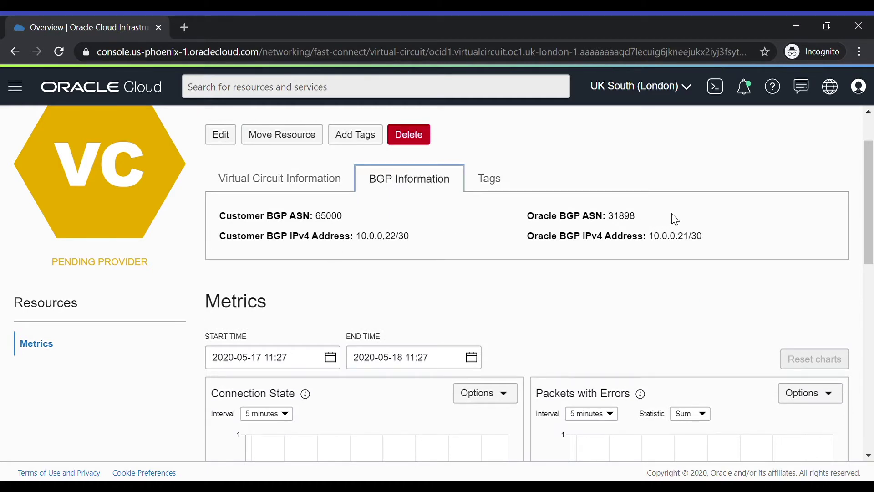
pyautogui.click(299, 186)
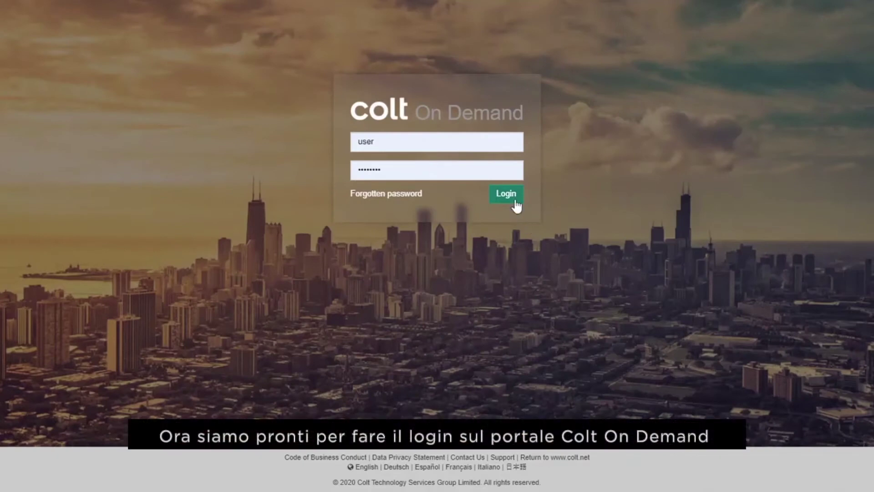
# - Log in to the Colt On Demand portal and start adding a new port
pyautogui.click(507, 194)
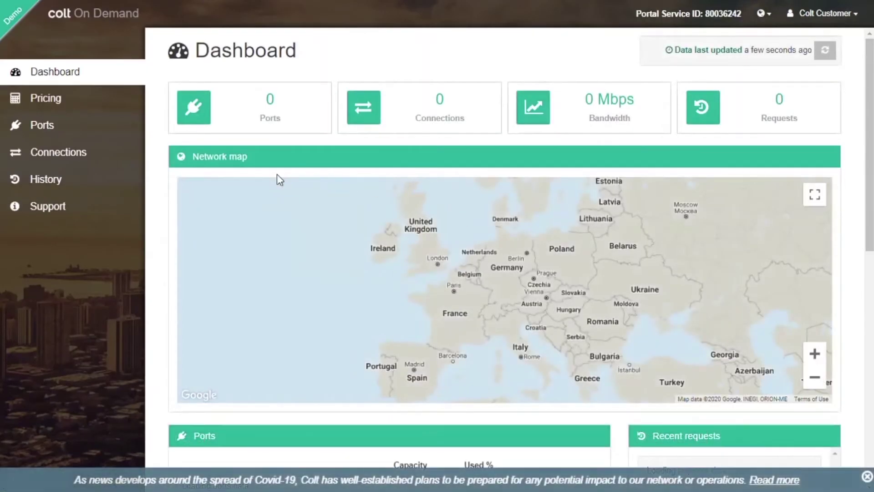
pyautogui.click(110, 134)
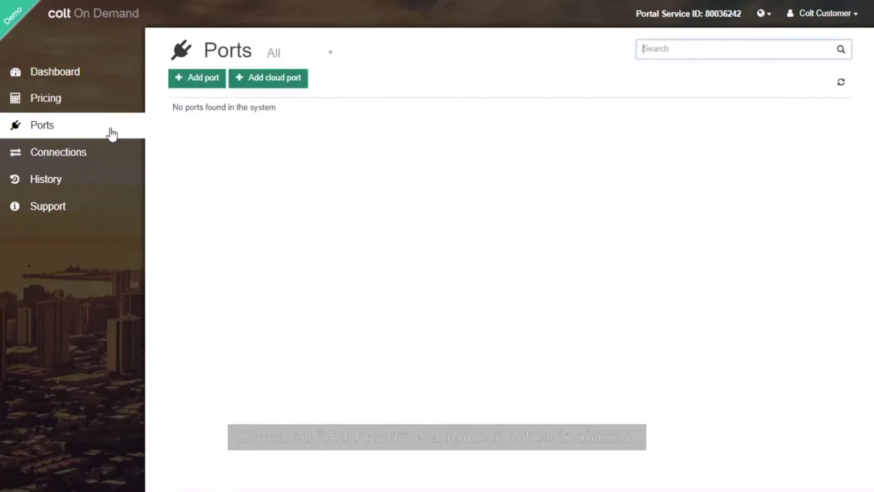
pyautogui.click(202, 83)
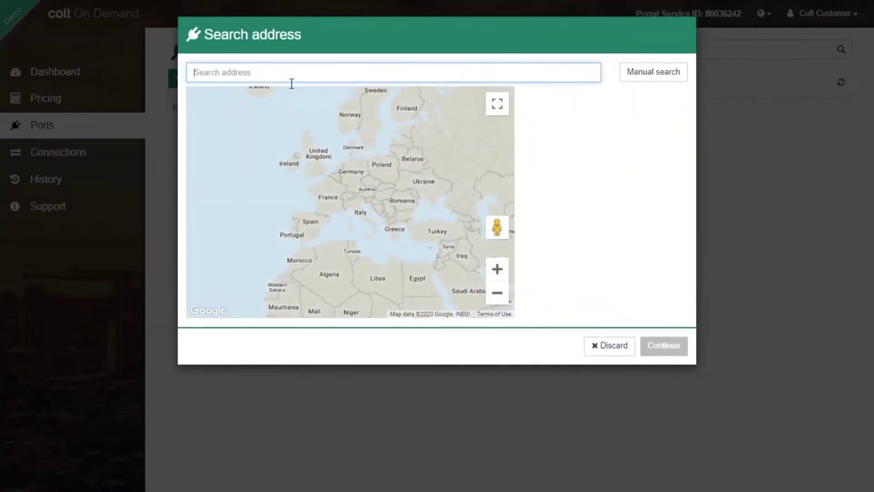
# - Search for Colt House in London, select the matching Colt connected building and confirm the site details
pyautogui.write('Colt House')
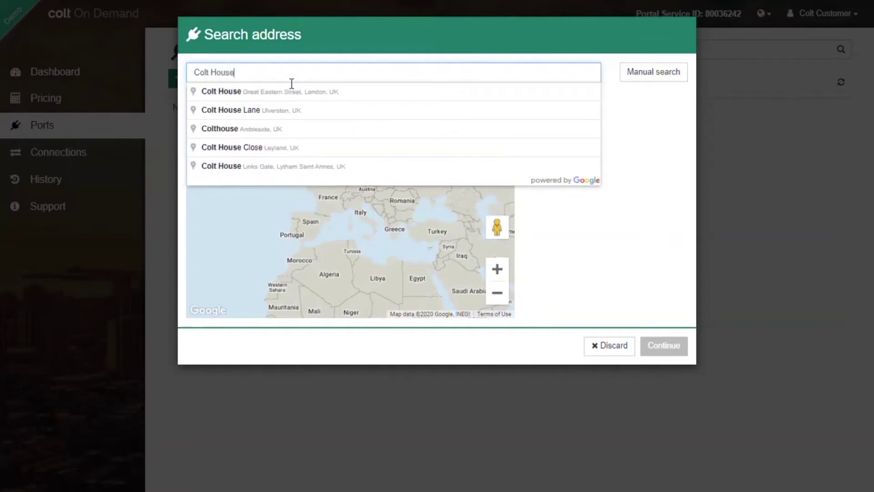
pyautogui.click(294, 95)
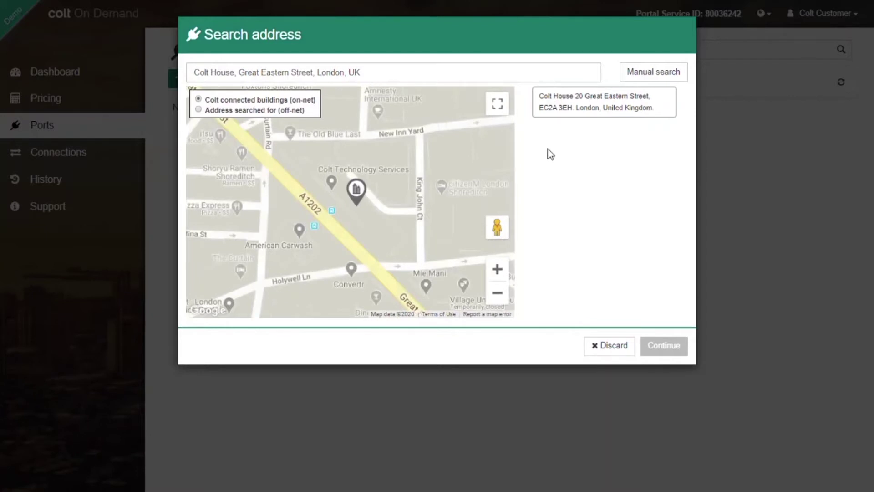
pyautogui.click(592, 110)
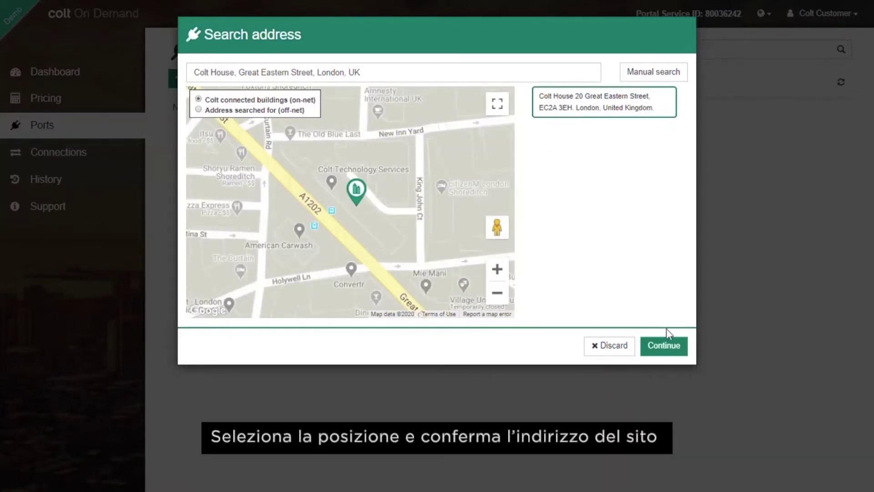
pyautogui.click(669, 343)
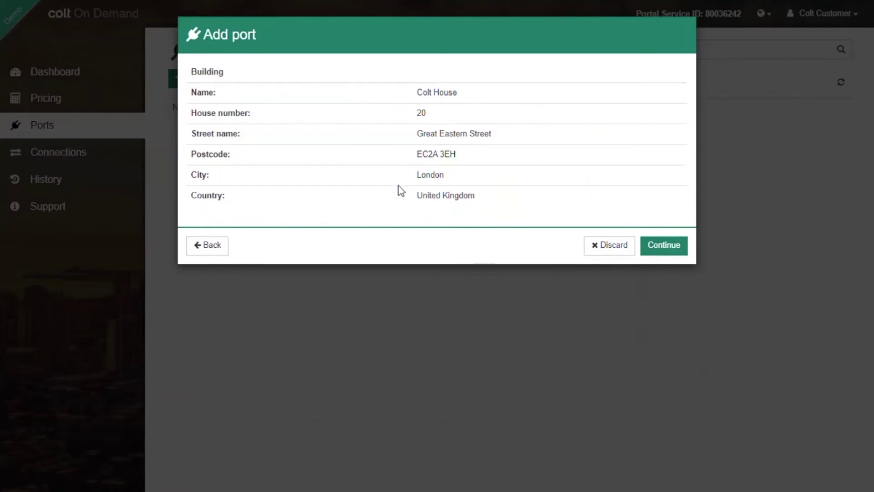
pyautogui.click(663, 246)
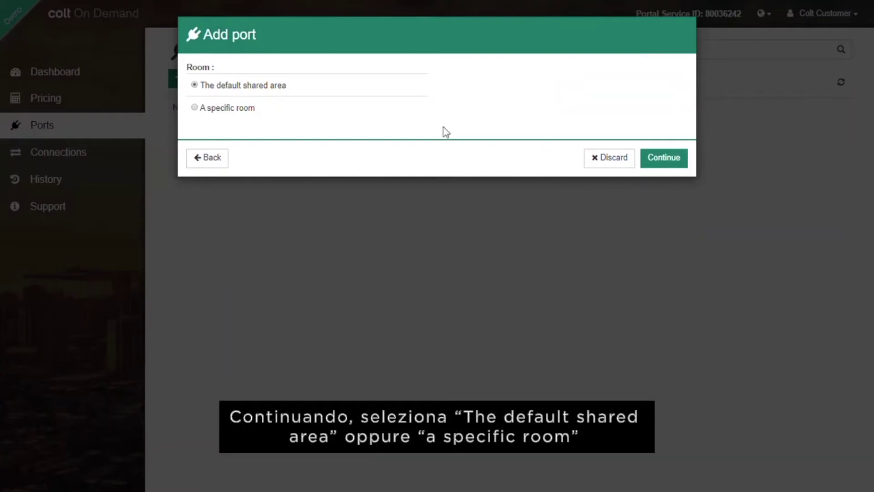
# - Accept the default shared area as the port's room and name the port London HQ
pyautogui.click(664, 159)
pyautogui.click(378, 94)
pyautogui.write('London HQ')
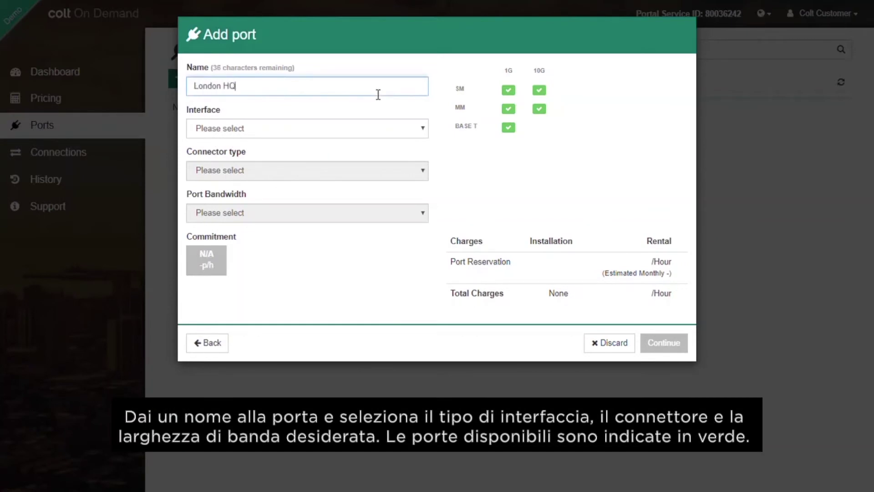
# - Configure the London HQ port with a 10GBASE-SR interface, LC connector, 10 Gbps bandwidth and a 12-month commitment
pyautogui.click(337, 126)
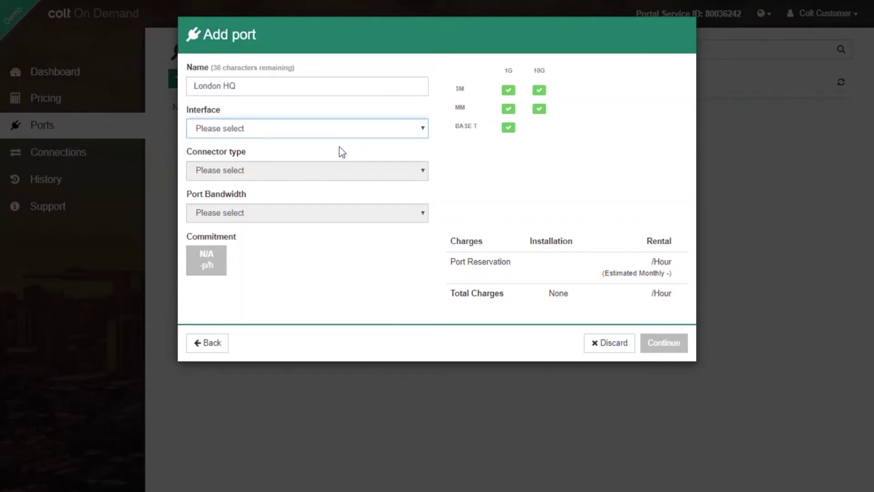
pyautogui.click(336, 187)
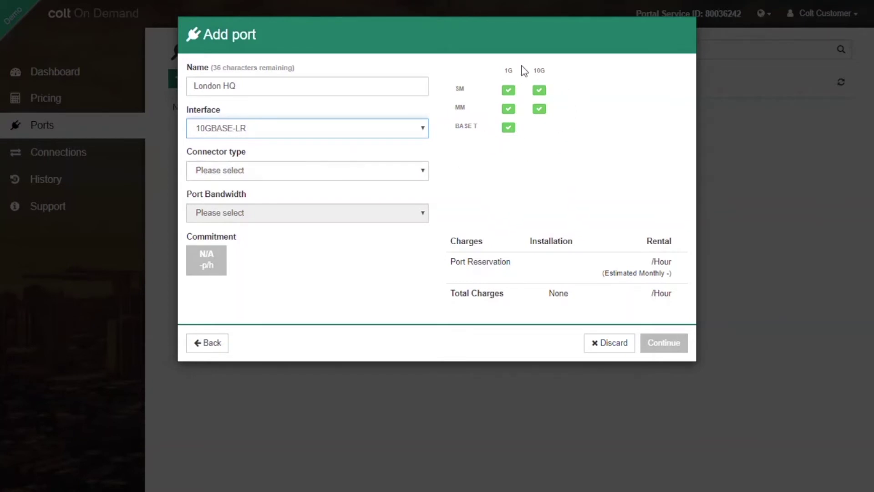
pyautogui.click(539, 109)
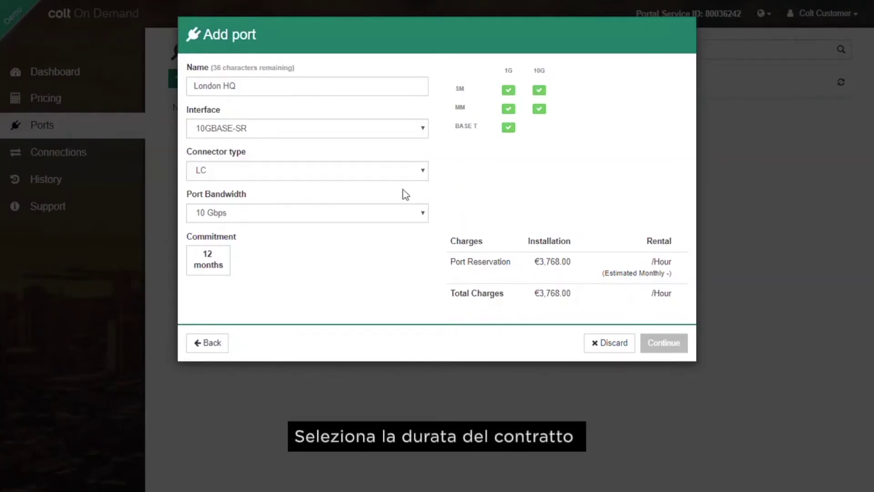
pyautogui.click(214, 269)
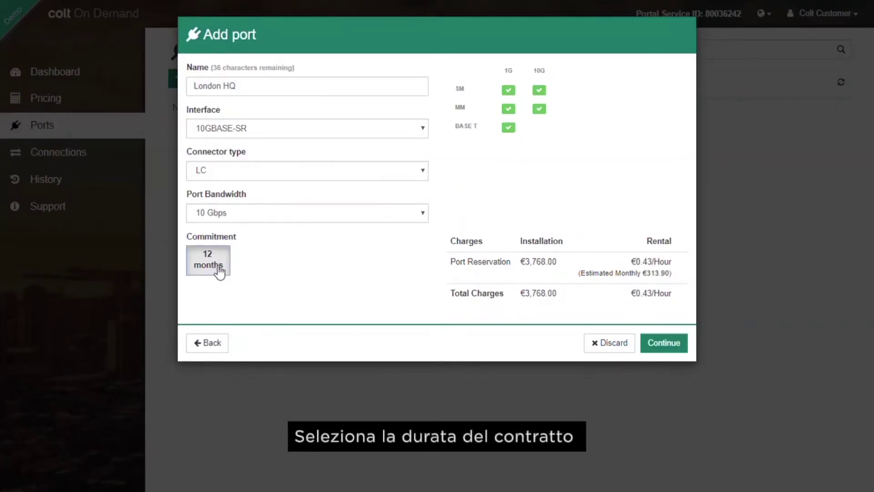
# - Accept the charges and submit the London HQ port order, and check the port listed under Colt House
pyautogui.click(680, 347)
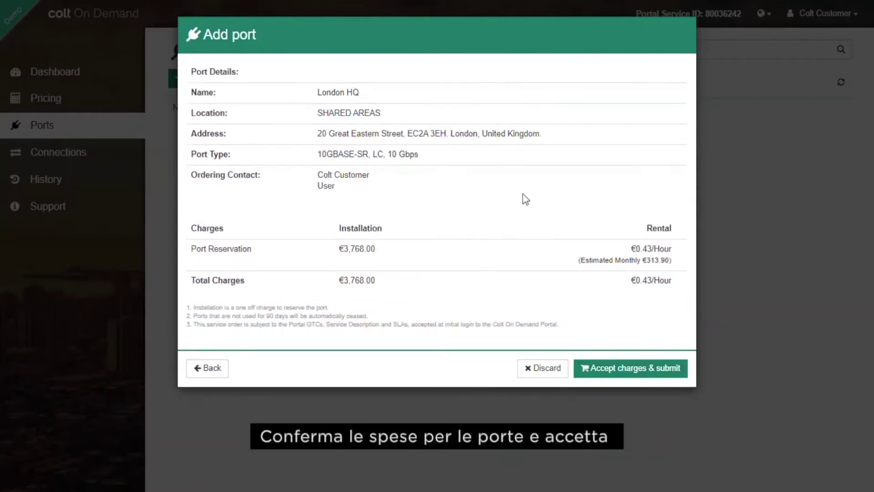
pyautogui.click(618, 366)
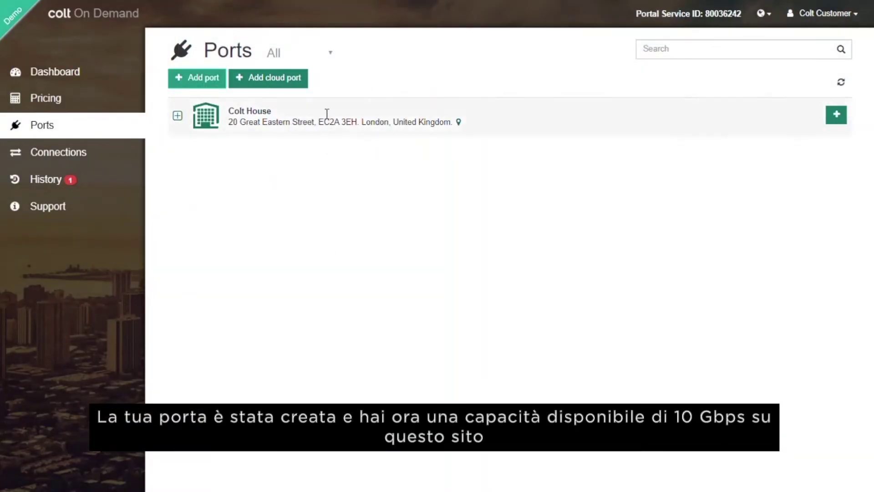
pyautogui.click(181, 118)
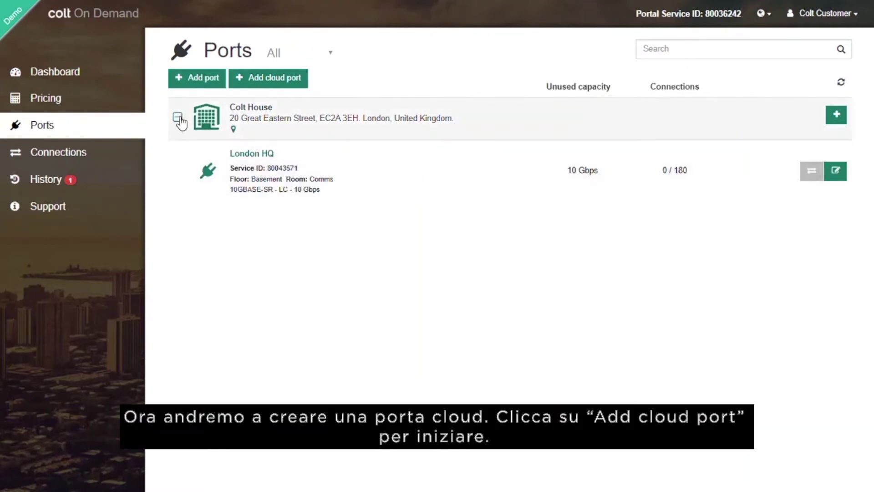
pyautogui.click(178, 118)
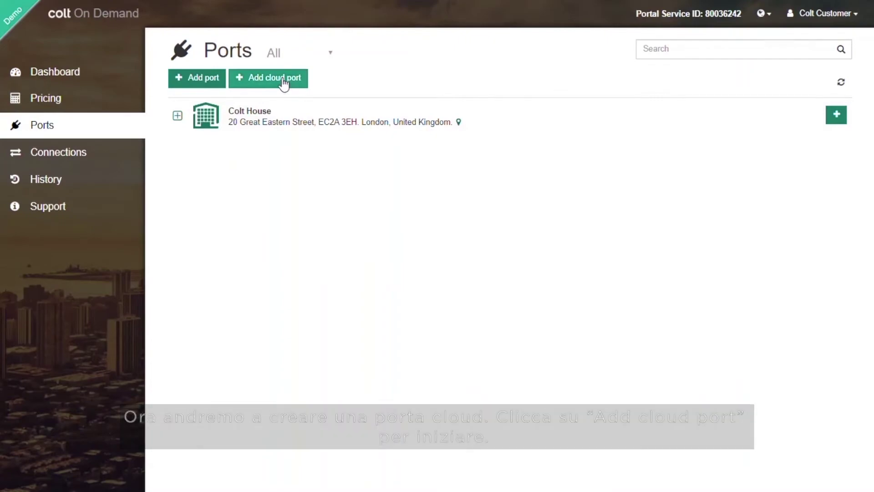
# - Start adding a cloud port for Oracle Cloud FastConnect and name it Oracle Cloud Port
pyautogui.click(285, 86)
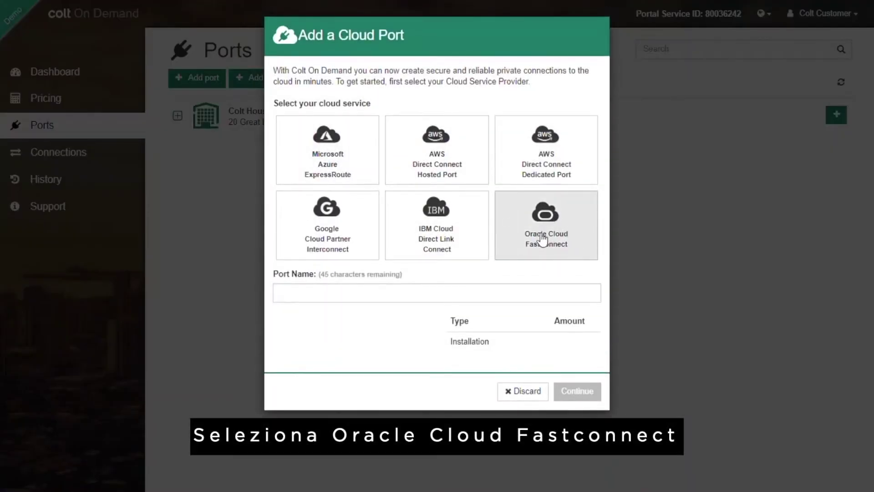
pyautogui.click(564, 225)
pyautogui.click(402, 325)
pyautogui.write('Oracle Cl')
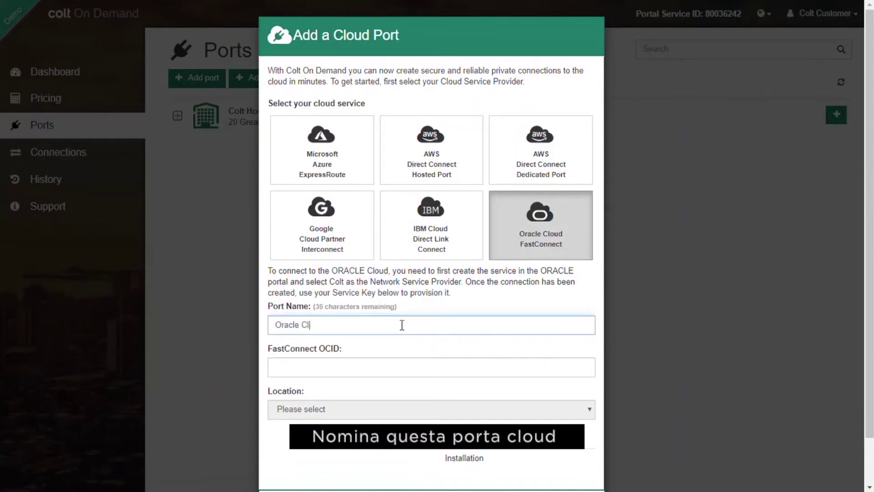
pyautogui.write('oud POr')
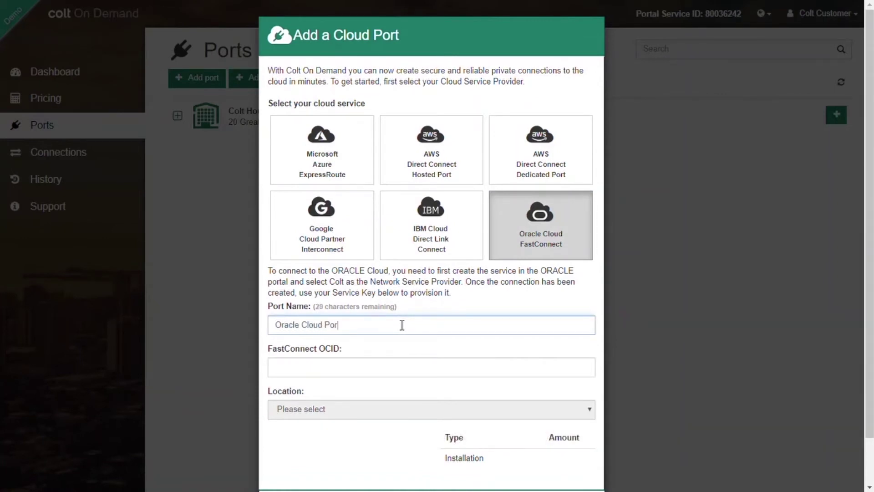
# - Paste the copied FastConnect OCID and set the cloud port's location to Equinix LD6, London, United Kingdom
pyautogui.click(358, 368)
pyautogui.hotkey('ctrl', 'v')
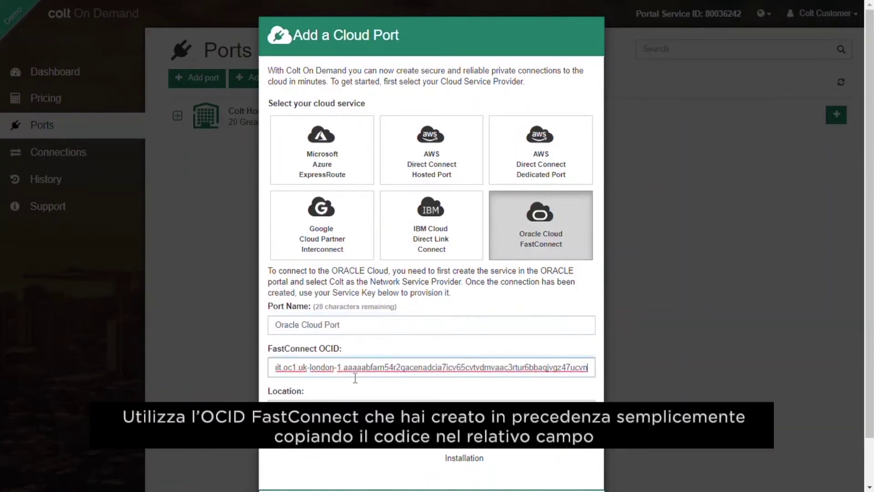
pyautogui.scroll(-1, 455, 391)
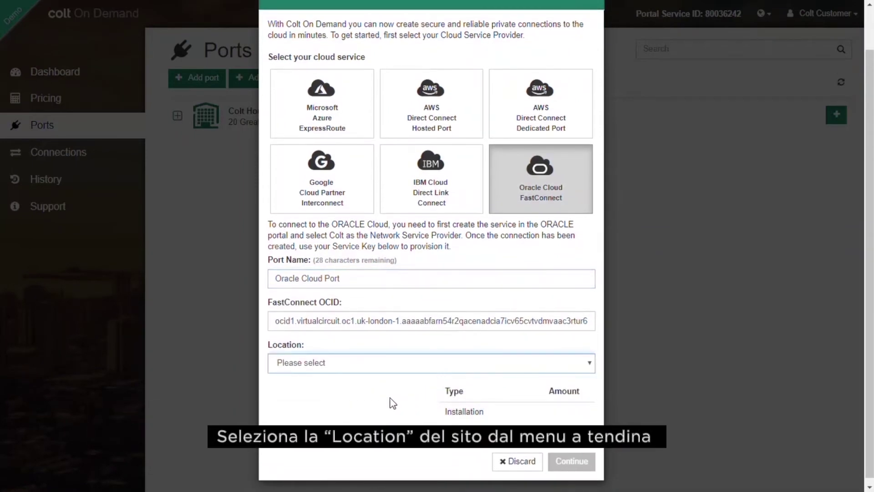
pyautogui.press('Down')
pyautogui.moveTo(416, 413); pyautogui.dragTo(587, 472)
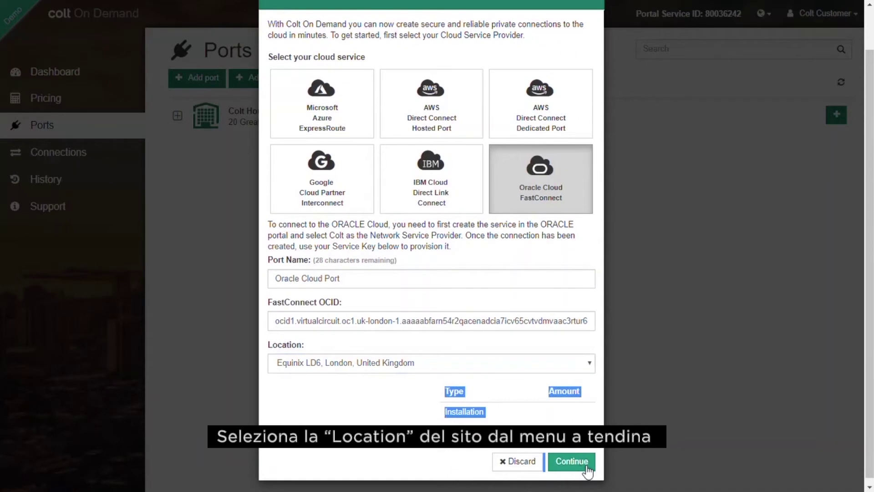
# - Accept the charges and submit the cloud port order, and open the details of Oracle Cloud Port
pyautogui.click(586, 468)
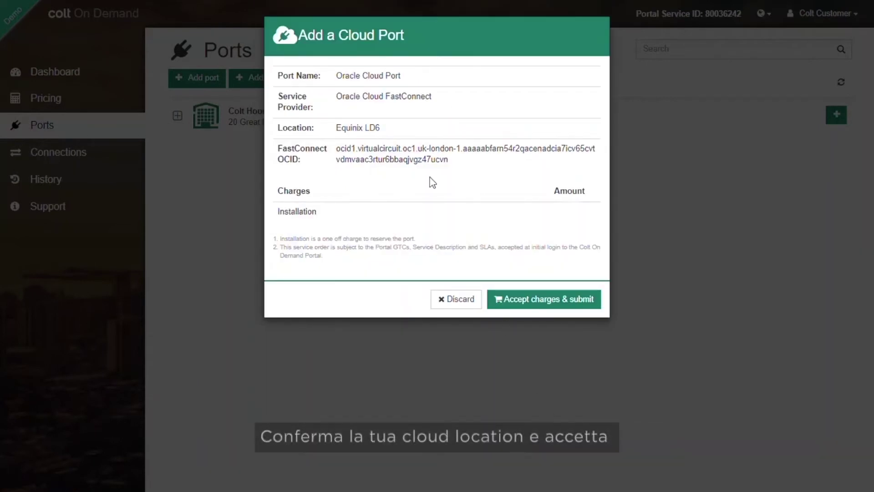
pyautogui.click(540, 300)
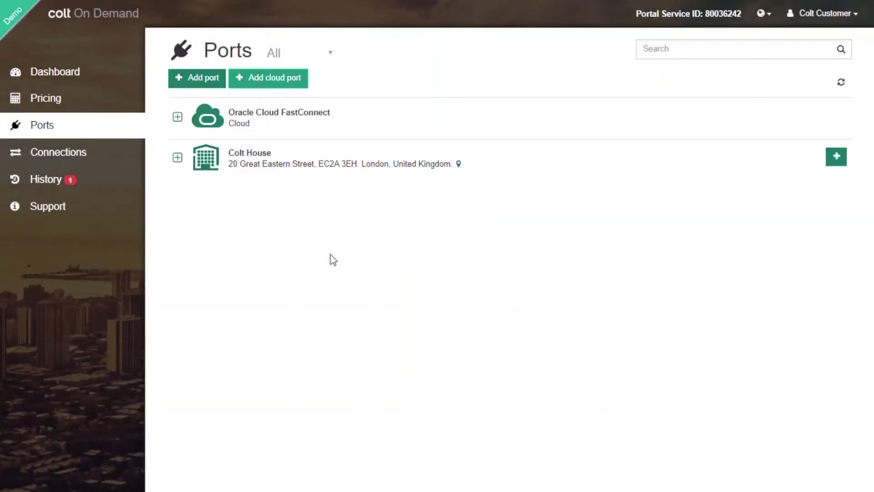
pyautogui.click(178, 117)
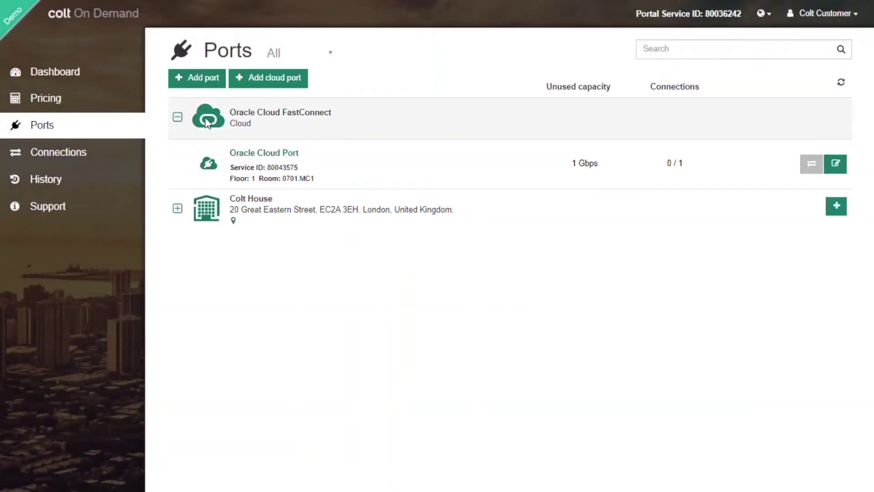
pyautogui.click(259, 155)
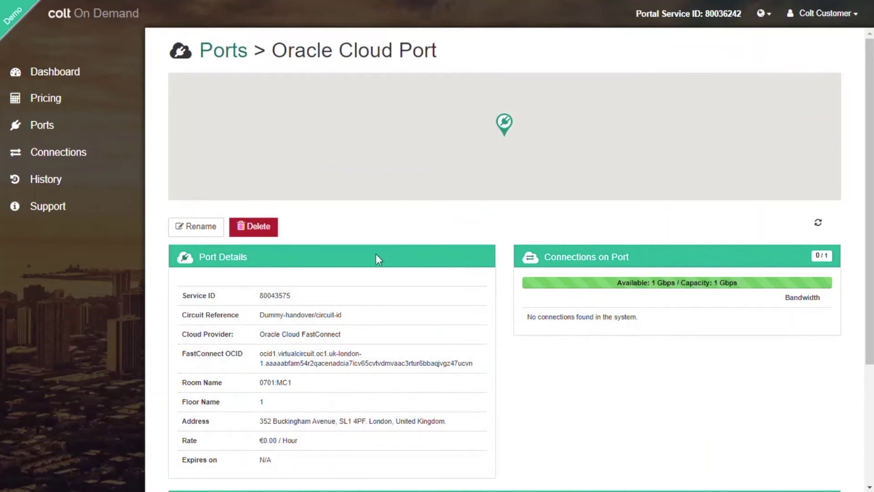
# - Start adding a cloud connection for Oracle Cloud FastConnect and name it Oracle Cloud Connection
pyautogui.click(87, 157)
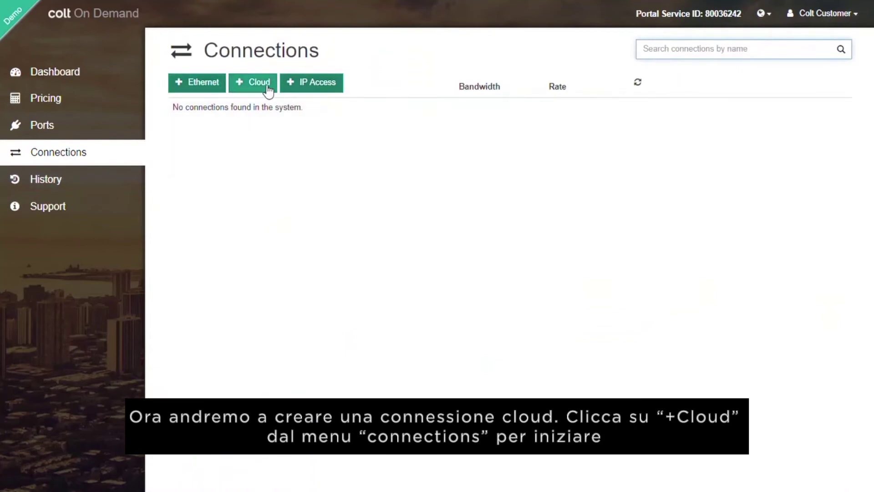
pyautogui.click(263, 87)
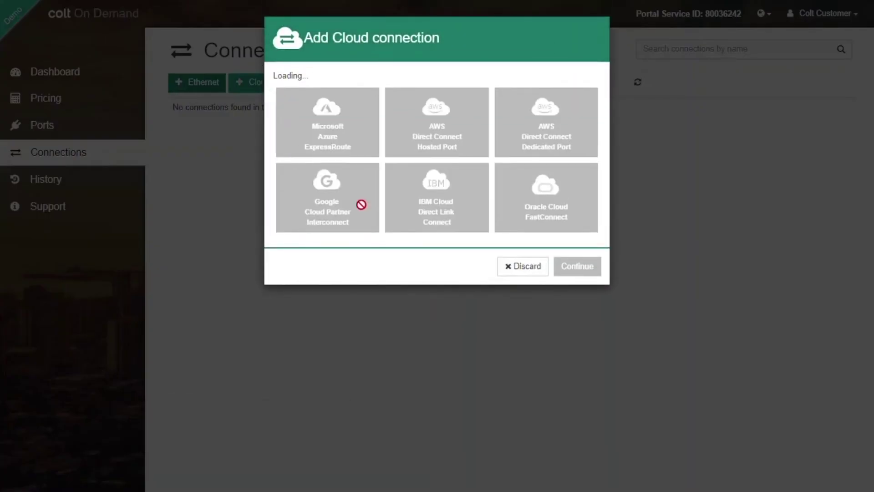
pyautogui.click(543, 180)
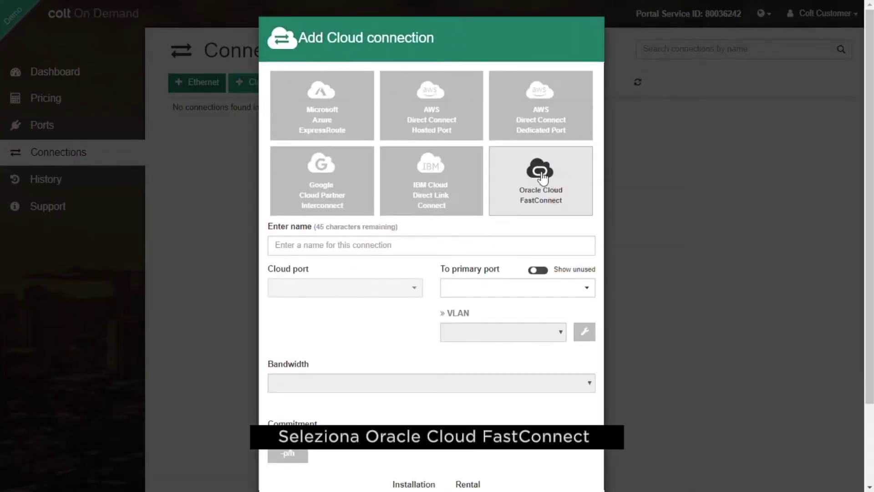
pyautogui.click(480, 254)
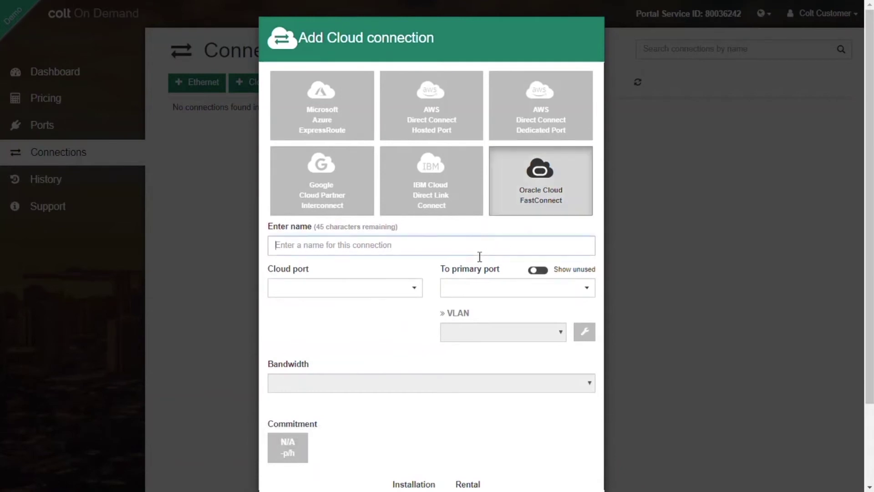
pyautogui.write('Oracle C')
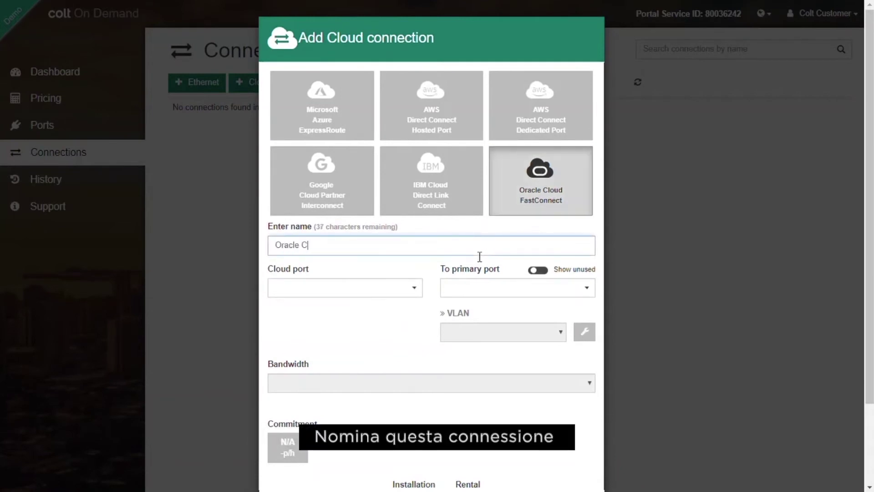
pyautogui.write('loud Connection')
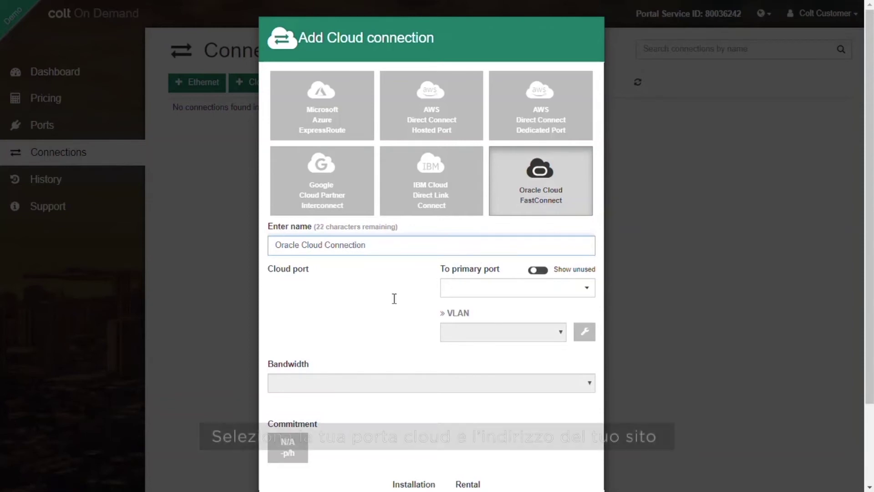
# - Link the connection from the cloud port Oracle Cloud Port to the primary port London HQ
pyautogui.click(392, 294)
pyautogui.click(342, 320)
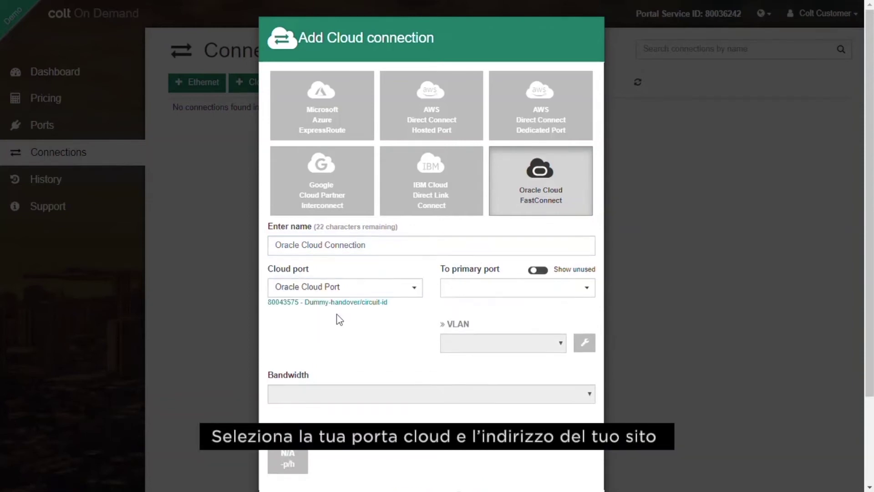
pyautogui.click(495, 291)
pyautogui.click(443, 314)
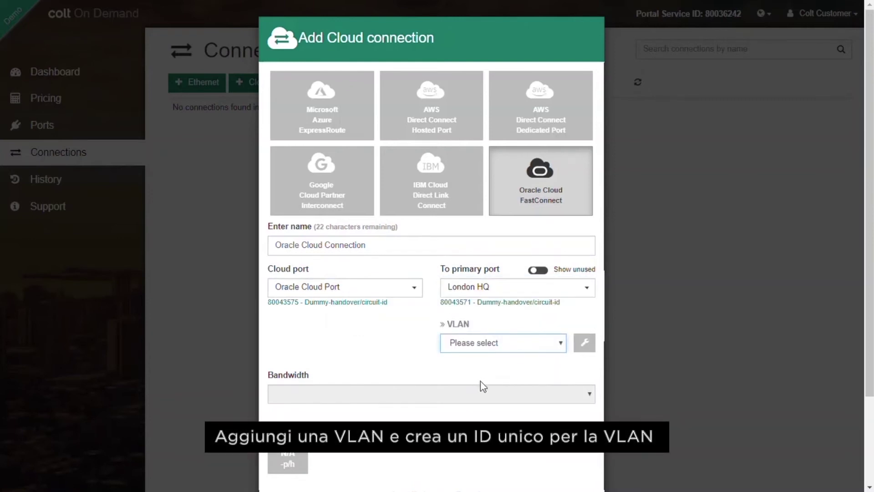
# - Configure Add VLAN on the London HQ side with type Customer (C-VLAN) and VLAN ID 1234, and apply it
pyautogui.click(584, 343)
pyautogui.click(355, 368)
pyautogui.write('12')
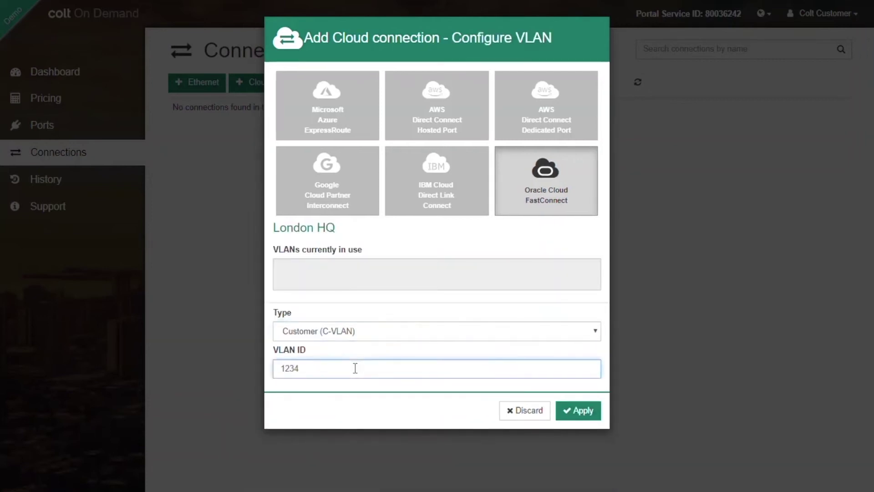
pyautogui.write('34')
pyautogui.click(585, 415)
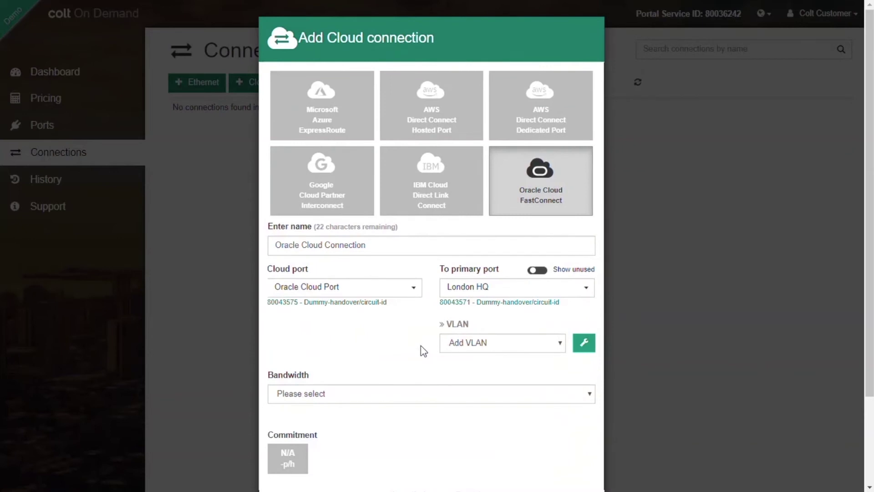
# - Set the connection's bandwidth to 500 Mbps and choose the Flexible commitment
pyautogui.scroll(-3, 361, 347)
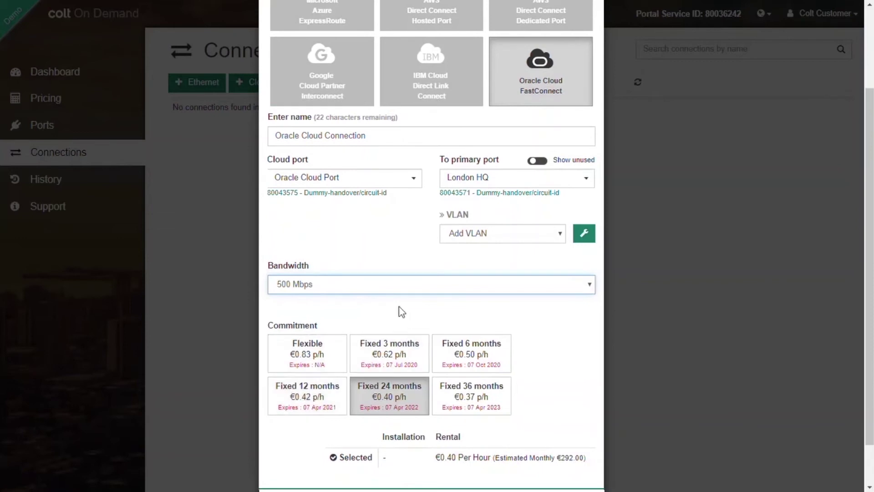
pyautogui.click(388, 314)
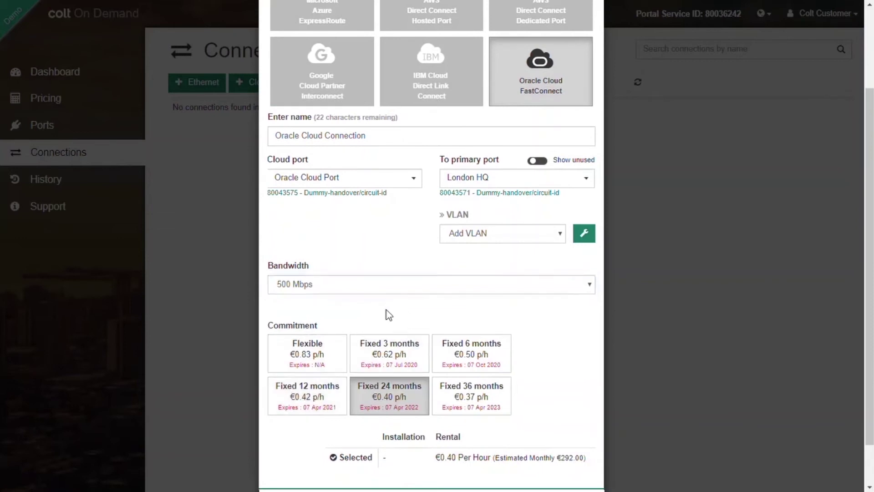
pyautogui.scroll(-1, 368, 327)
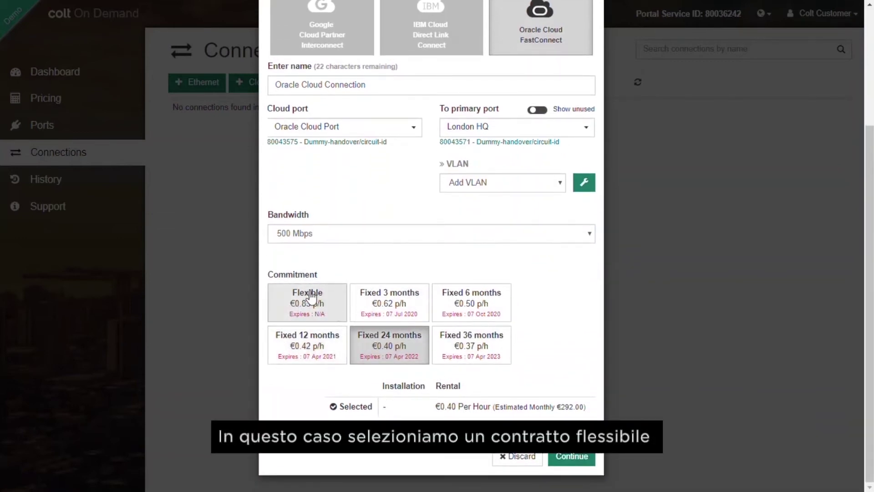
pyautogui.click(320, 310)
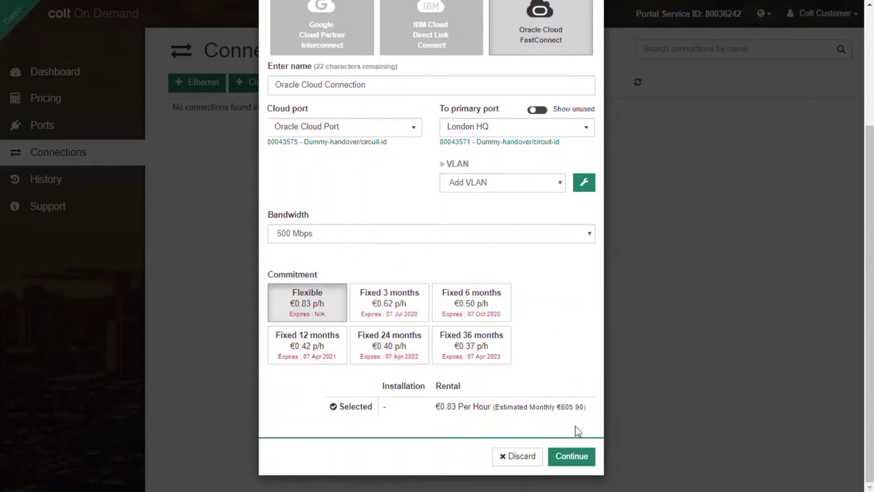
# - Accept the charges and submit the cloud connection order, and open the details of Oracle Cloud Connection
pyautogui.click(575, 456)
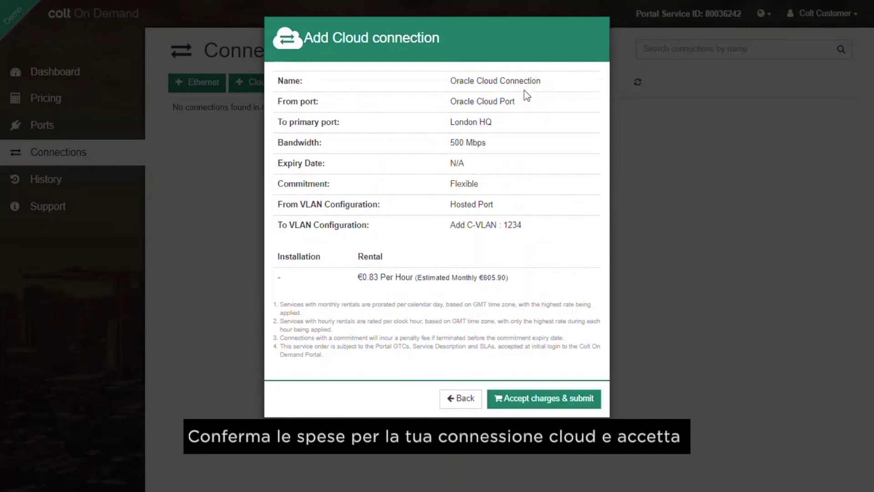
pyautogui.click(554, 395)
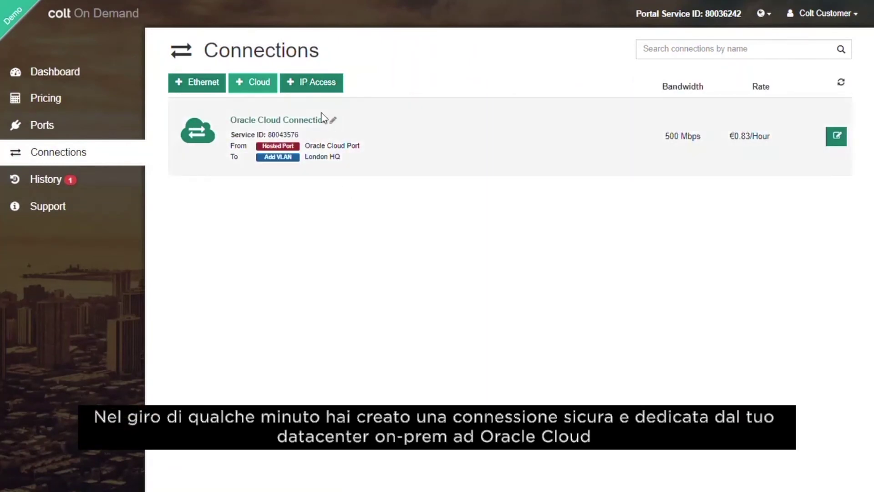
pyautogui.click(319, 119)
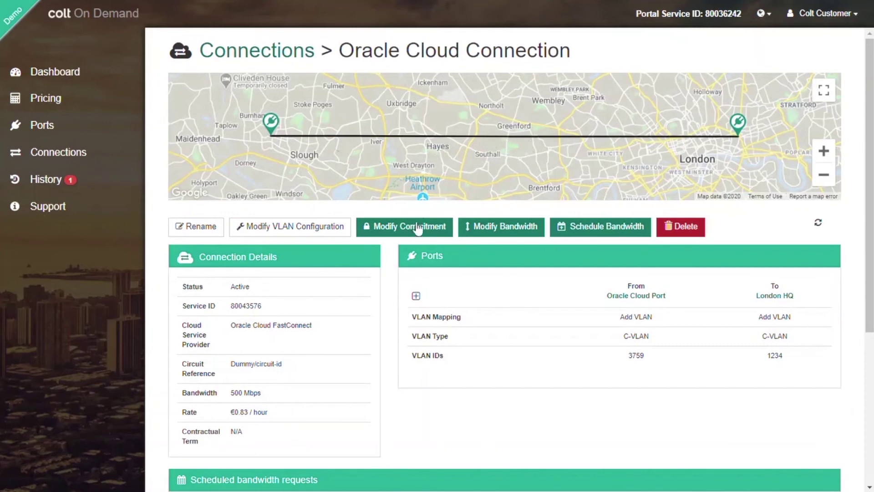
# - Modify the Oracle Cloud Connection's bandwidth to 1 Gbps with the Flexible commitment, and accept the charges to submit the change
pyautogui.click(494, 234)
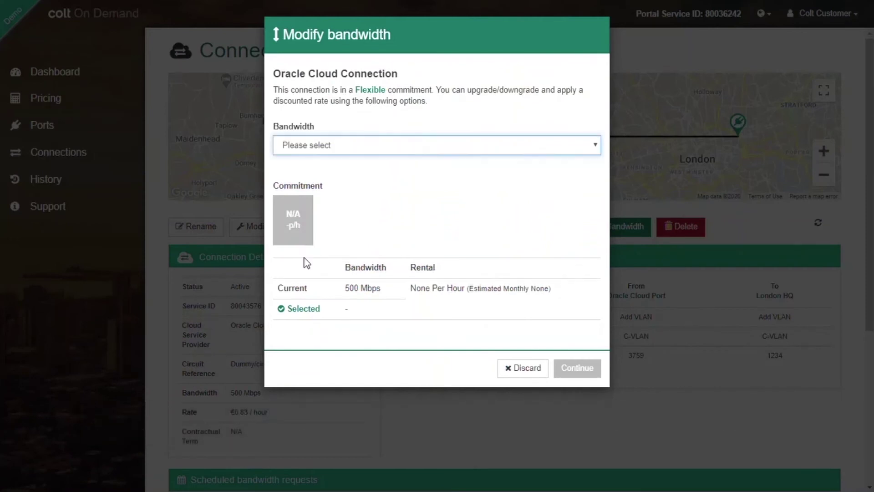
pyautogui.press('Down')
pyautogui.click(386, 181)
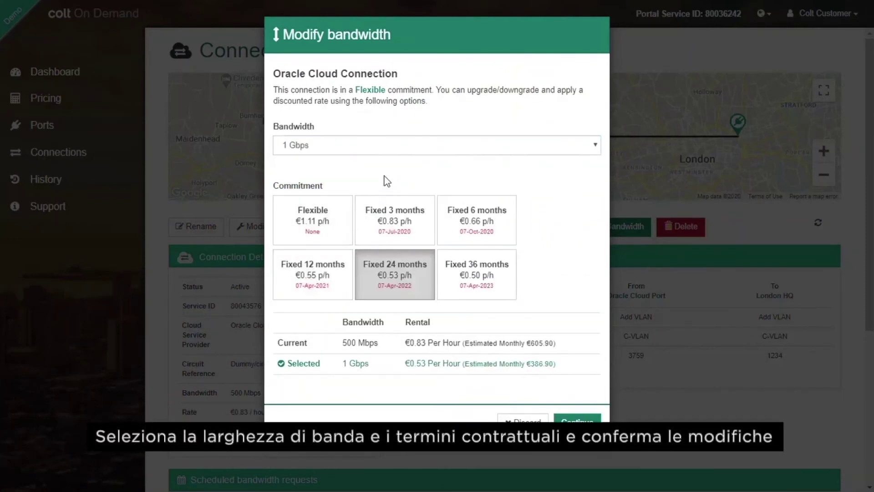
pyautogui.click(310, 228)
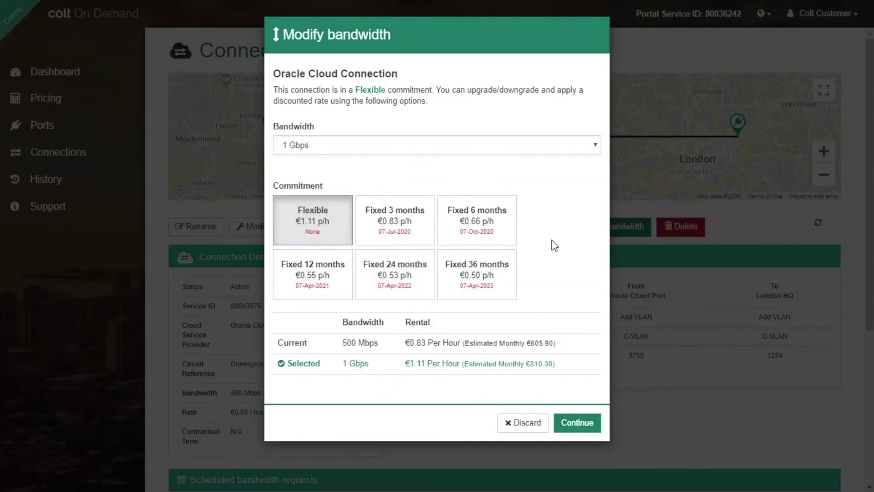
pyautogui.click(584, 421)
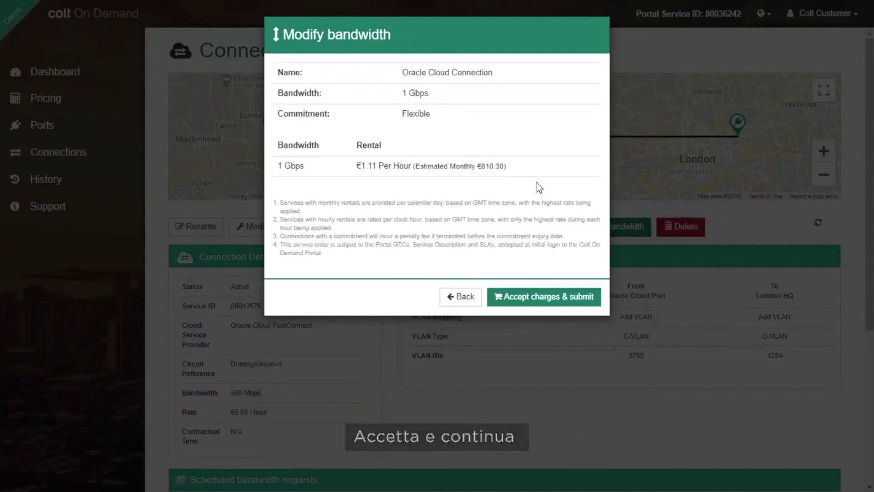
pyautogui.click(568, 297)
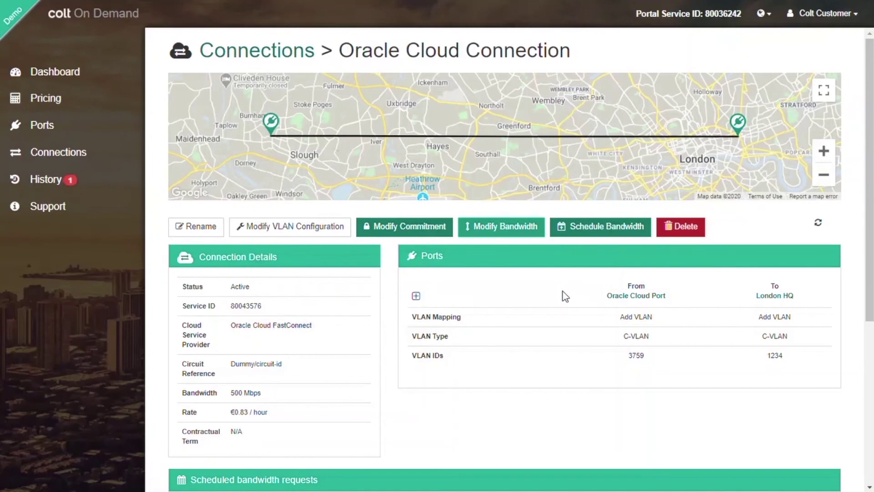
# - Start a one-off bandwidth schedule for the Oracle Cloud Connection, dated 10/04/2020 at 13:00
pyautogui.click(632, 232)
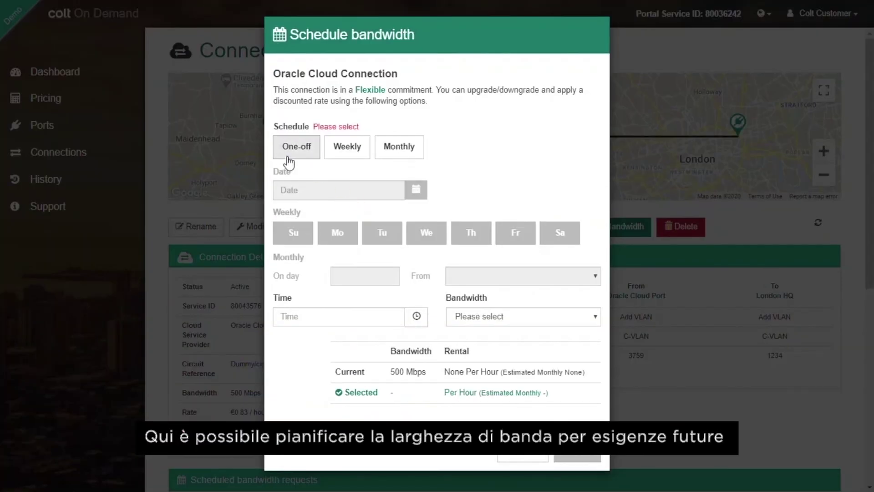
pyautogui.click(307, 147)
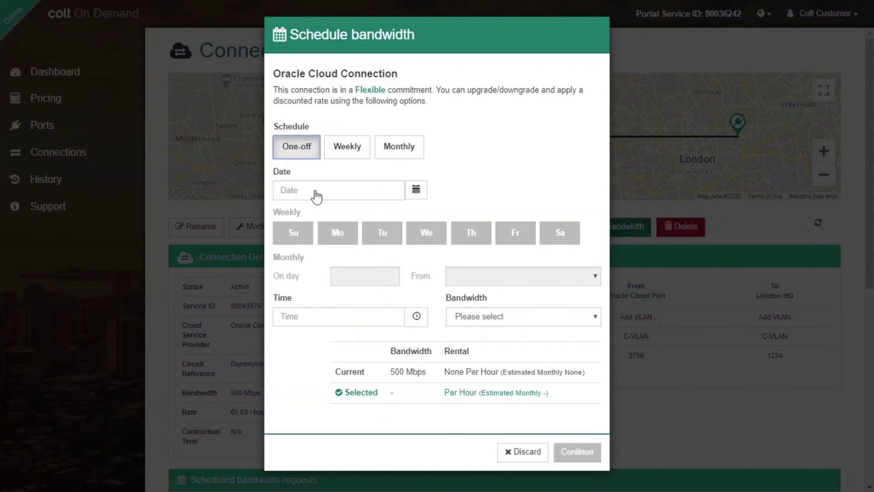
pyautogui.click(415, 191)
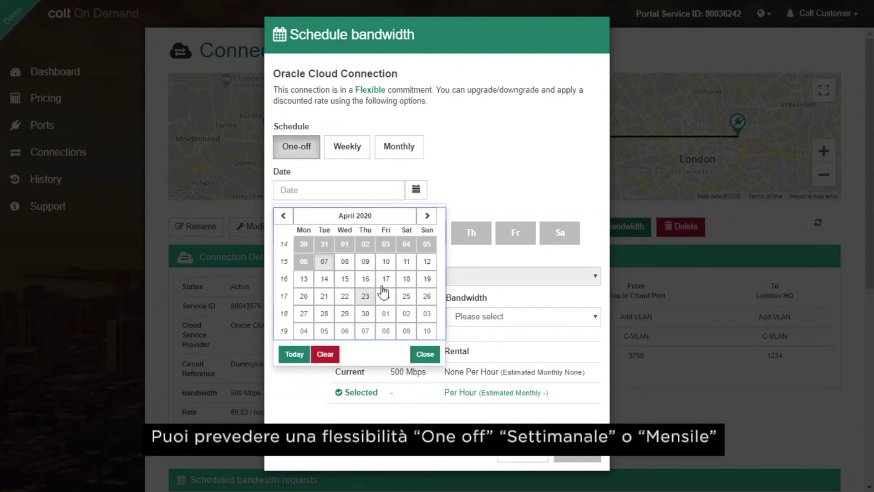
pyautogui.click(386, 262)
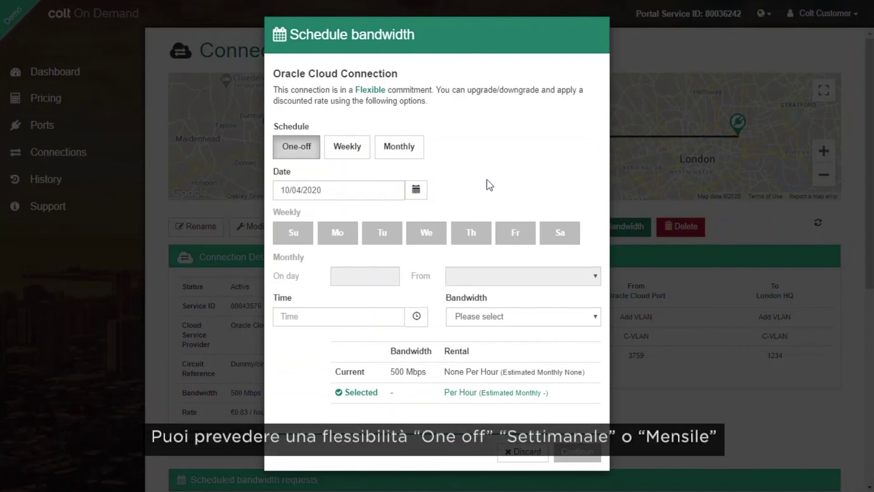
pyautogui.click(353, 318)
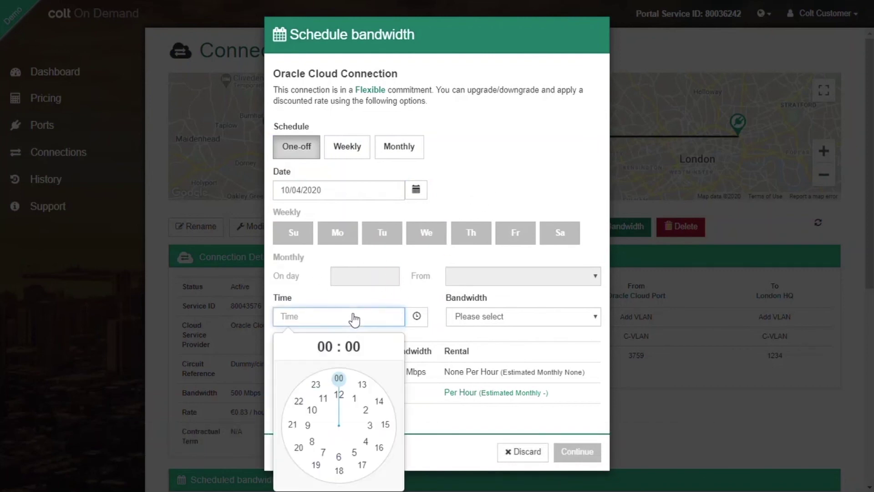
pyautogui.click(362, 385)
# - Set the scheduled bandwidth to 1 Gbps, accept the charges to submit the request, and check the scheduled bandwidth requests
pyautogui.click(496, 323)
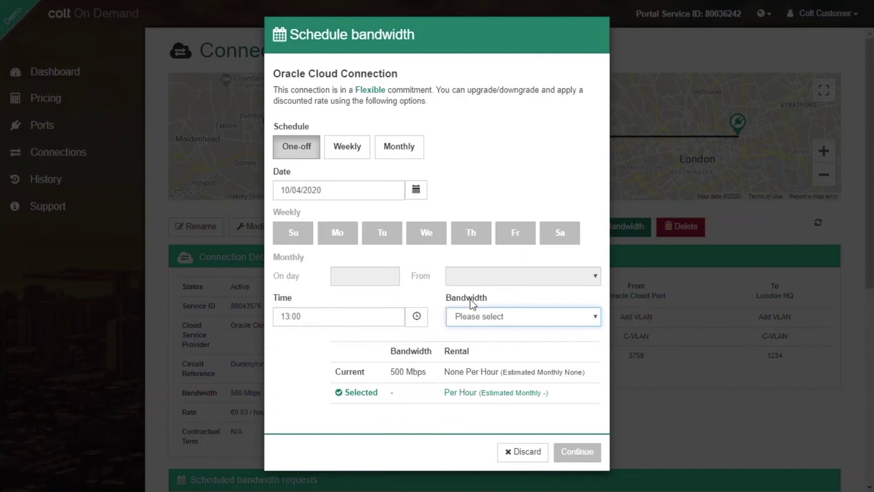
pyautogui.press('Down')
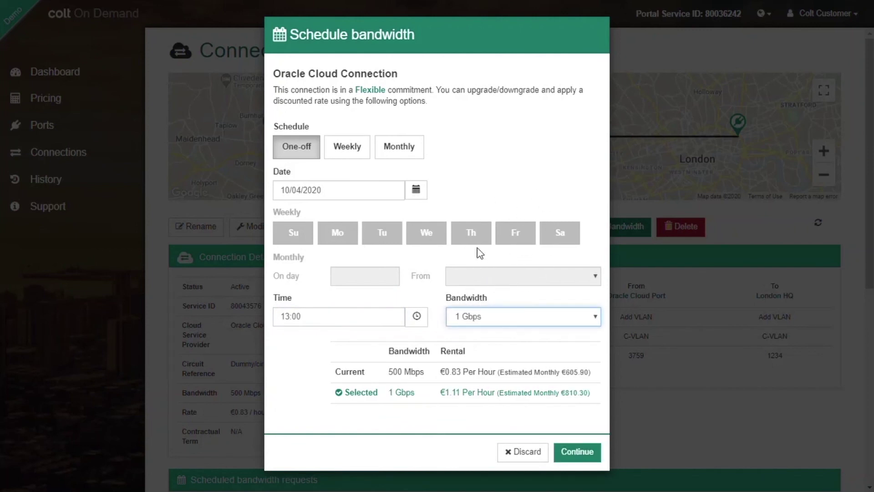
pyautogui.click(437, 294)
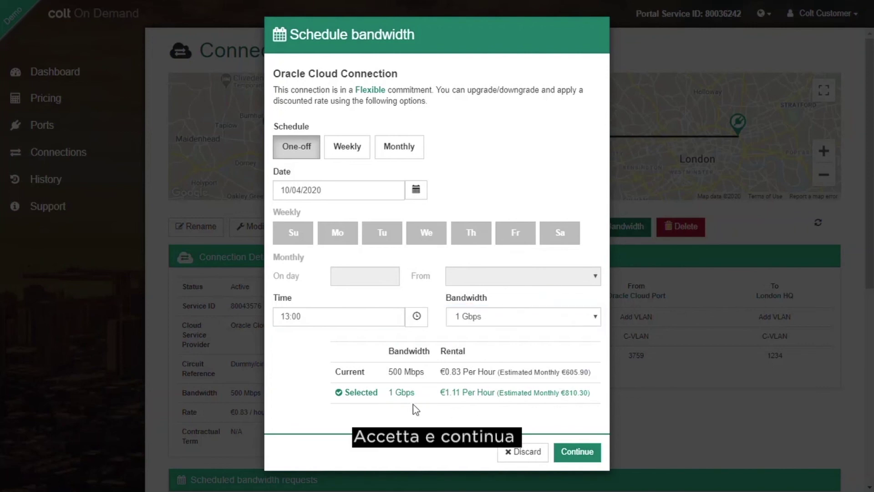
pyautogui.click(587, 453)
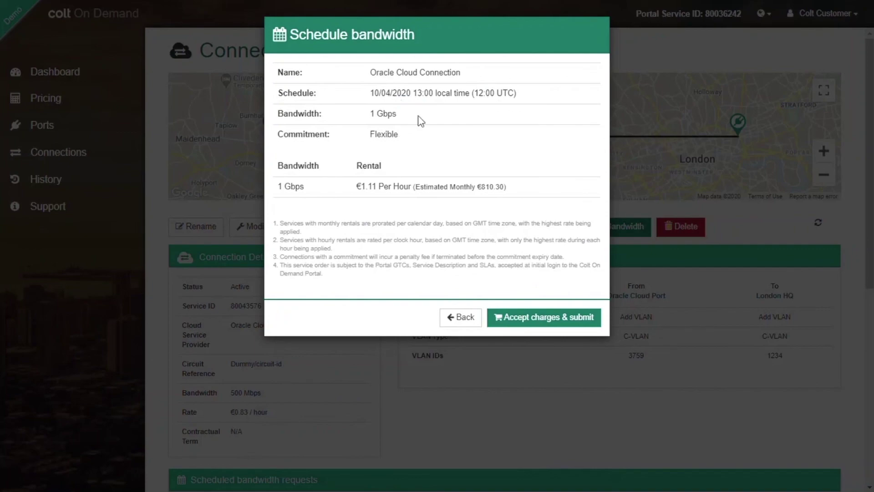
pyautogui.click(570, 318)
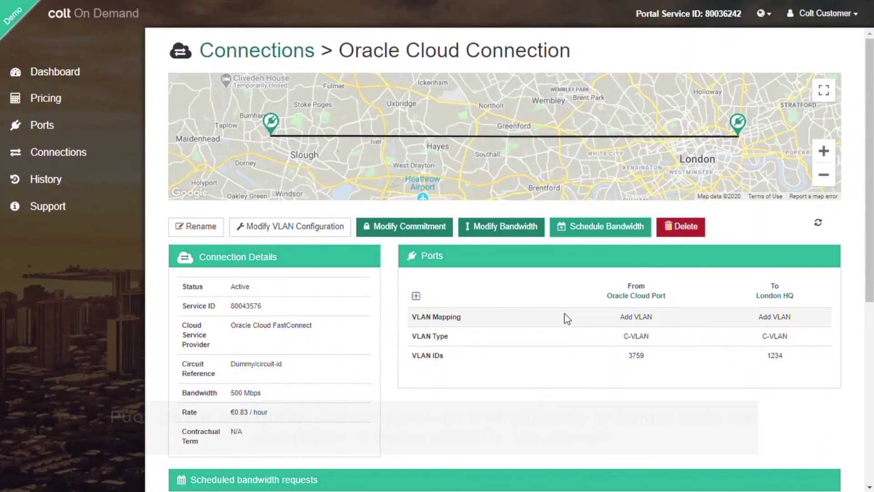
pyautogui.scroll(-4, 453, 356)
pyautogui.scroll(-3, 451, 352)
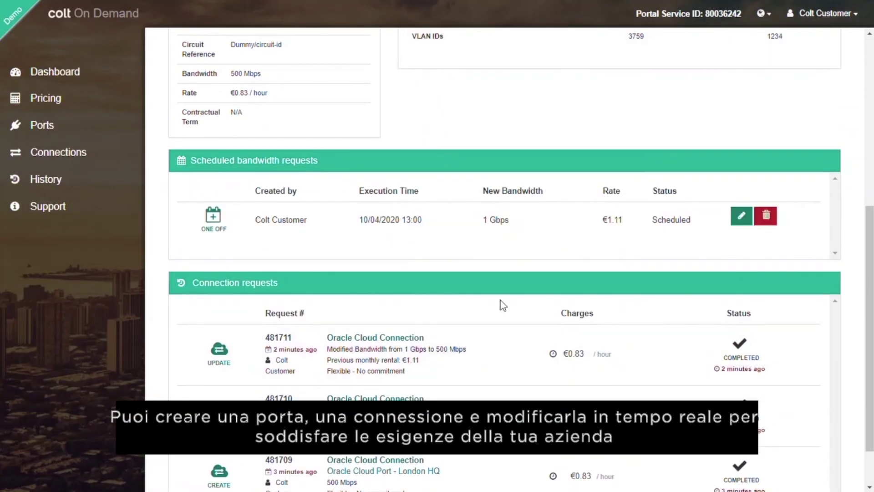